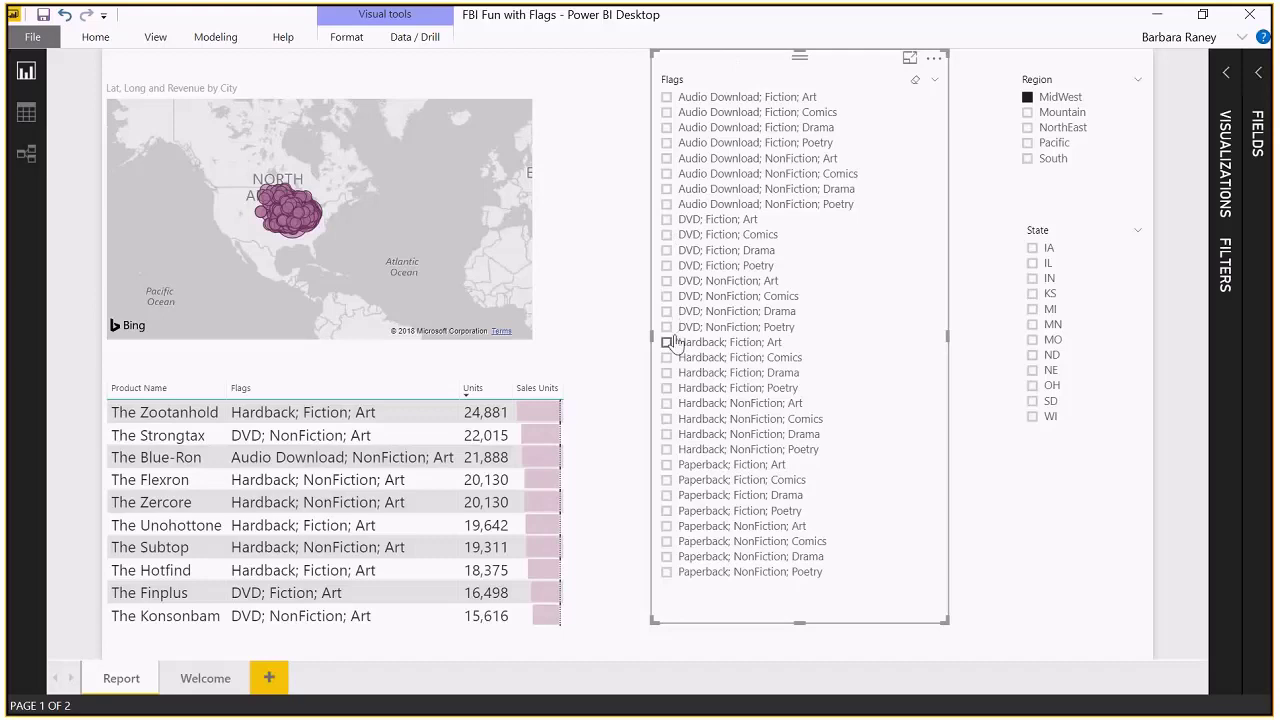
Filter the report by DVD; Fiction; Art and DVD; Fiction; Comics in the Flags slicer.
left_click(667, 219)
left_click(667, 234)
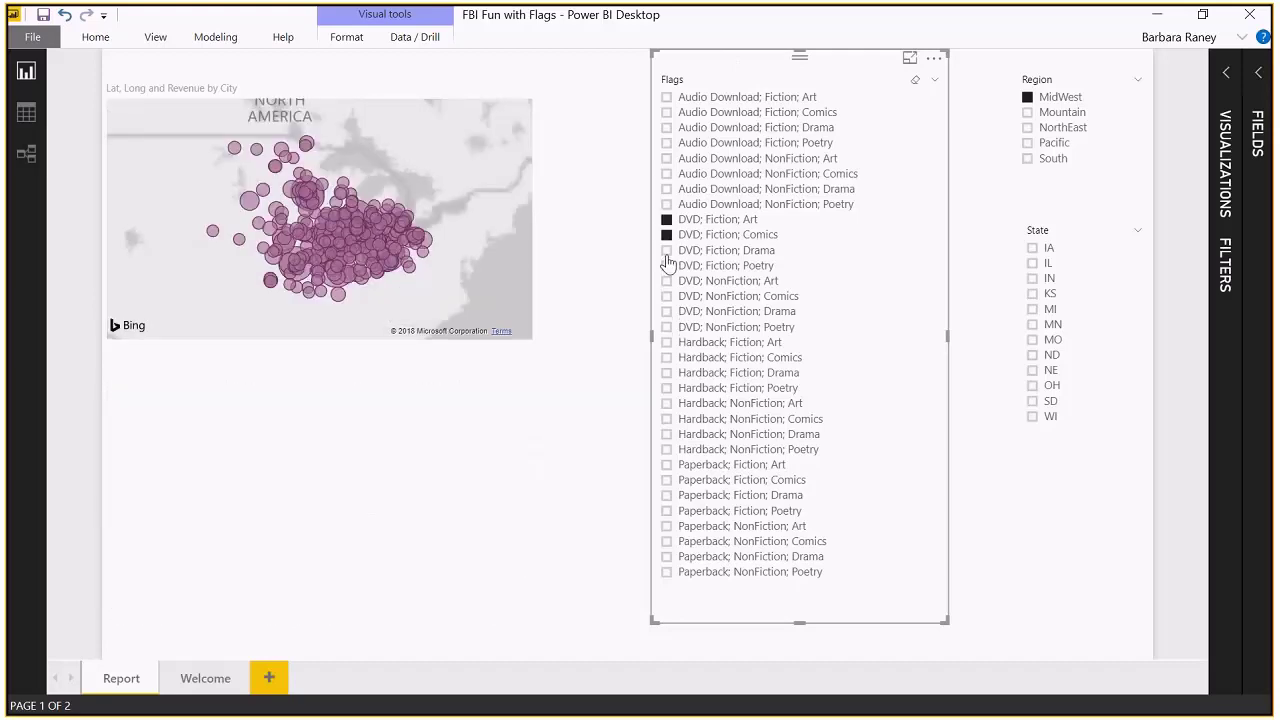
Turn on the search box for the Flags slicer.
left_click(934, 80)
left_click(934, 58)
left_click(965, 79)
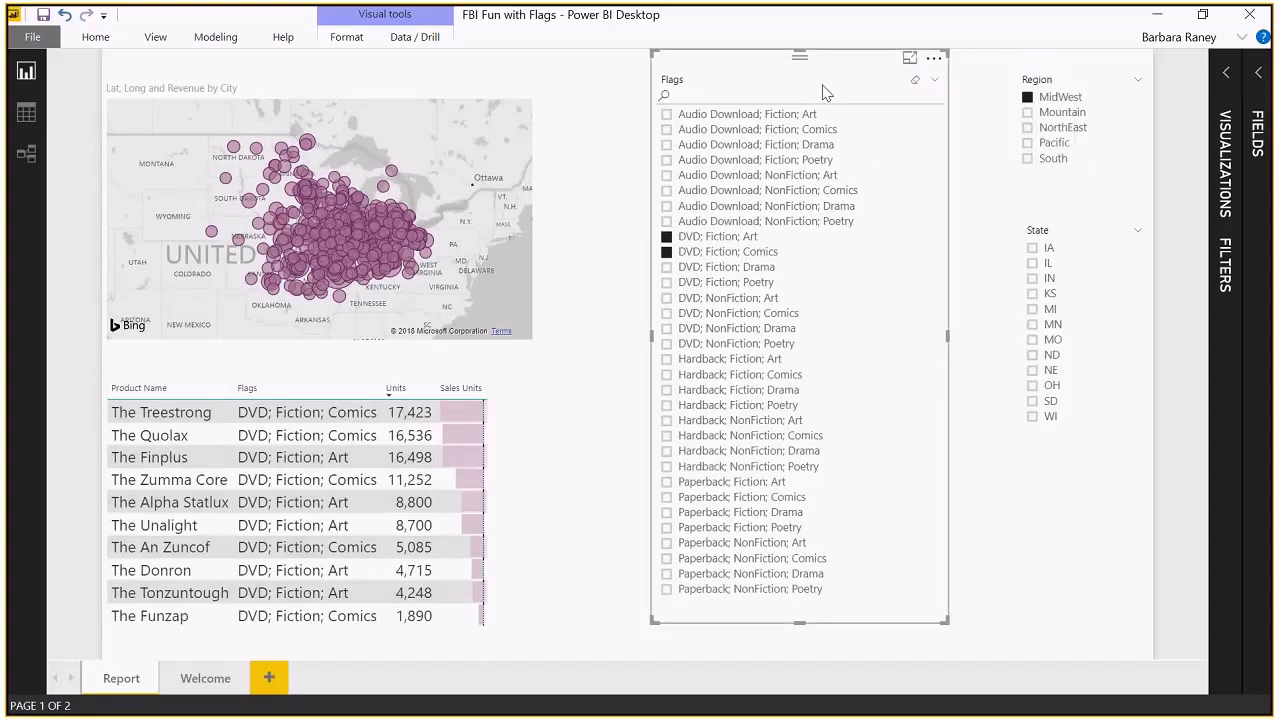
Search the Flags slicer for dvd and add DVD; Fiction; Drama and DVD; Fiction; Poetry to the selection.
left_click(719, 92)
type("dvd")
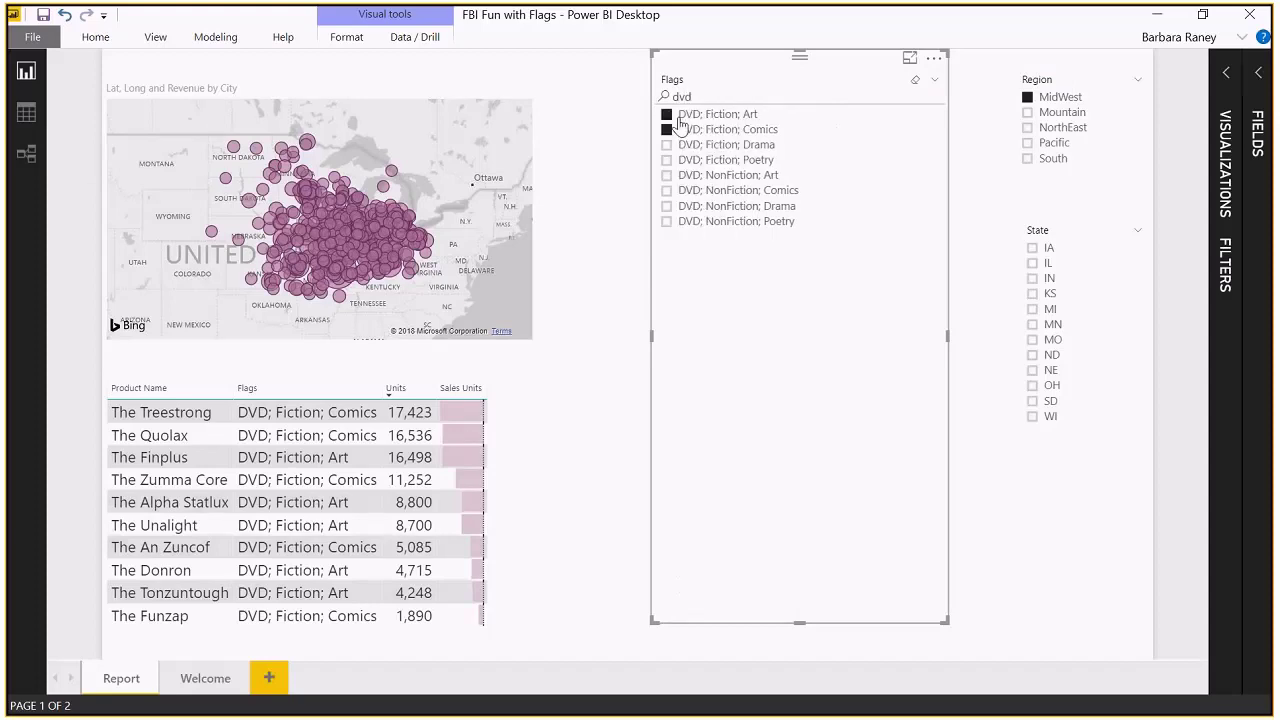
left_click(666, 144)
left_click(666, 159)
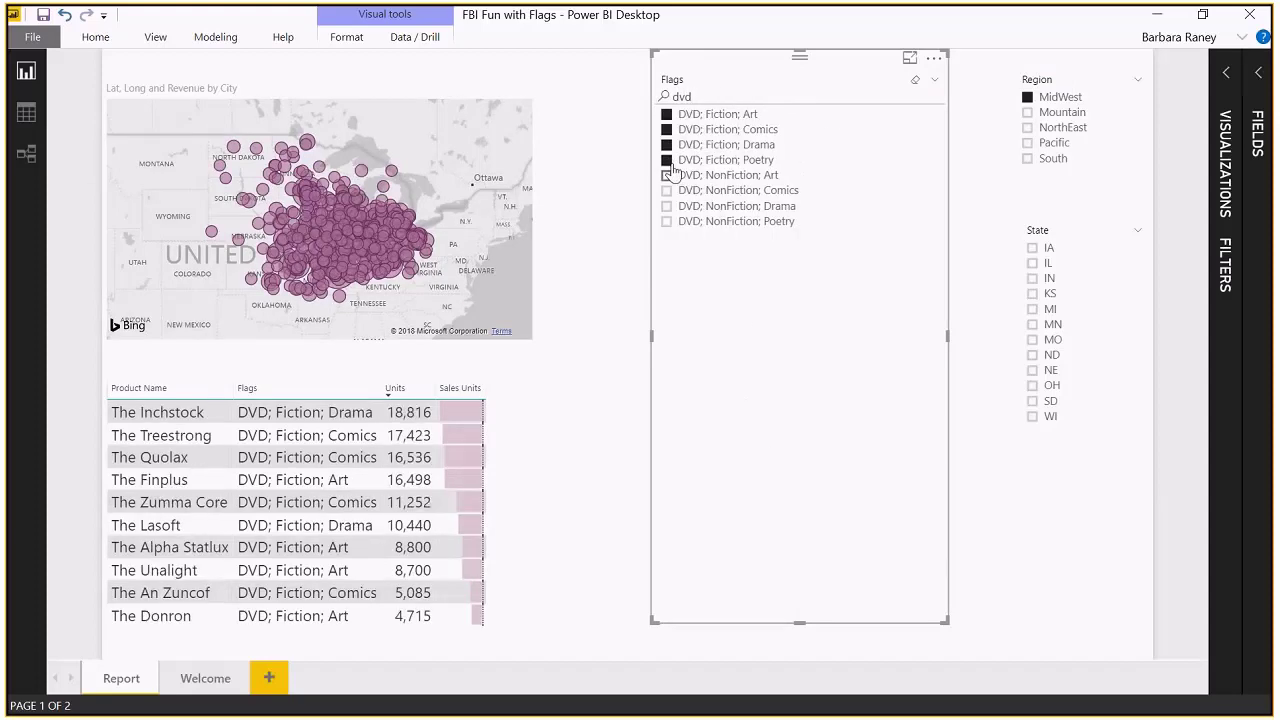
Clear all selections in the Flags slicer and empty its search text.
left_click(914, 80)
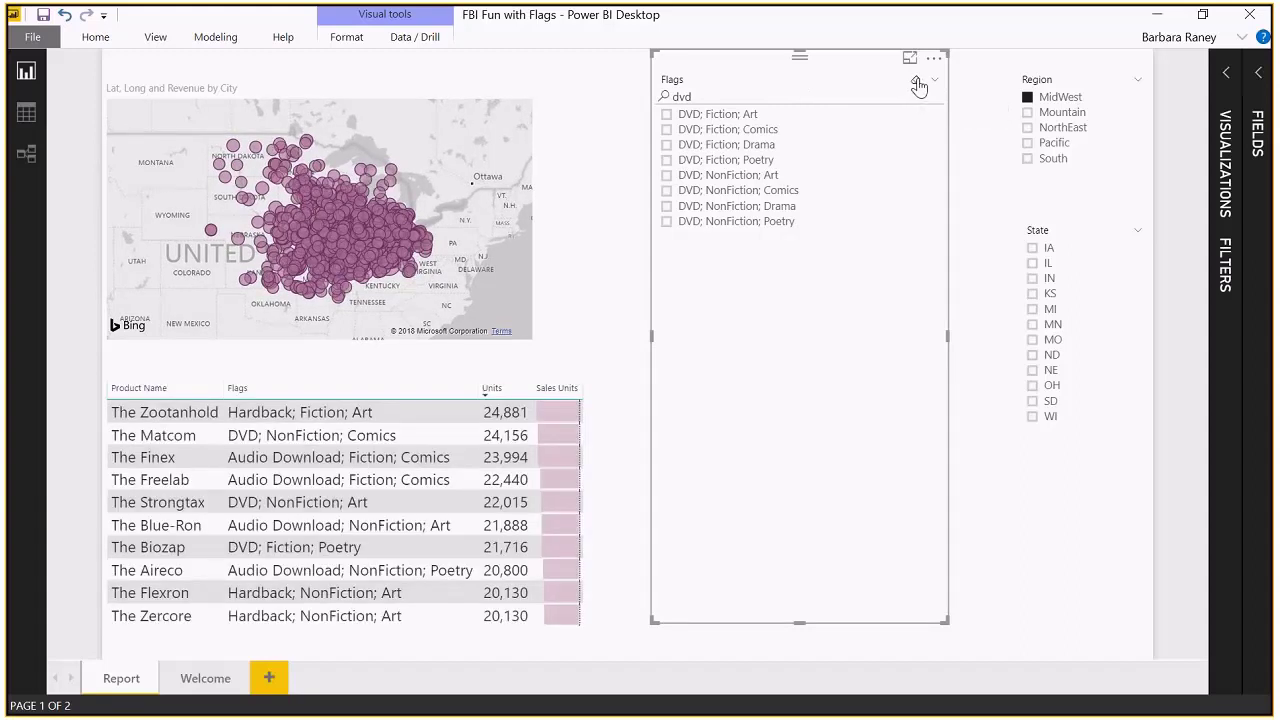
left_click(737, 95)
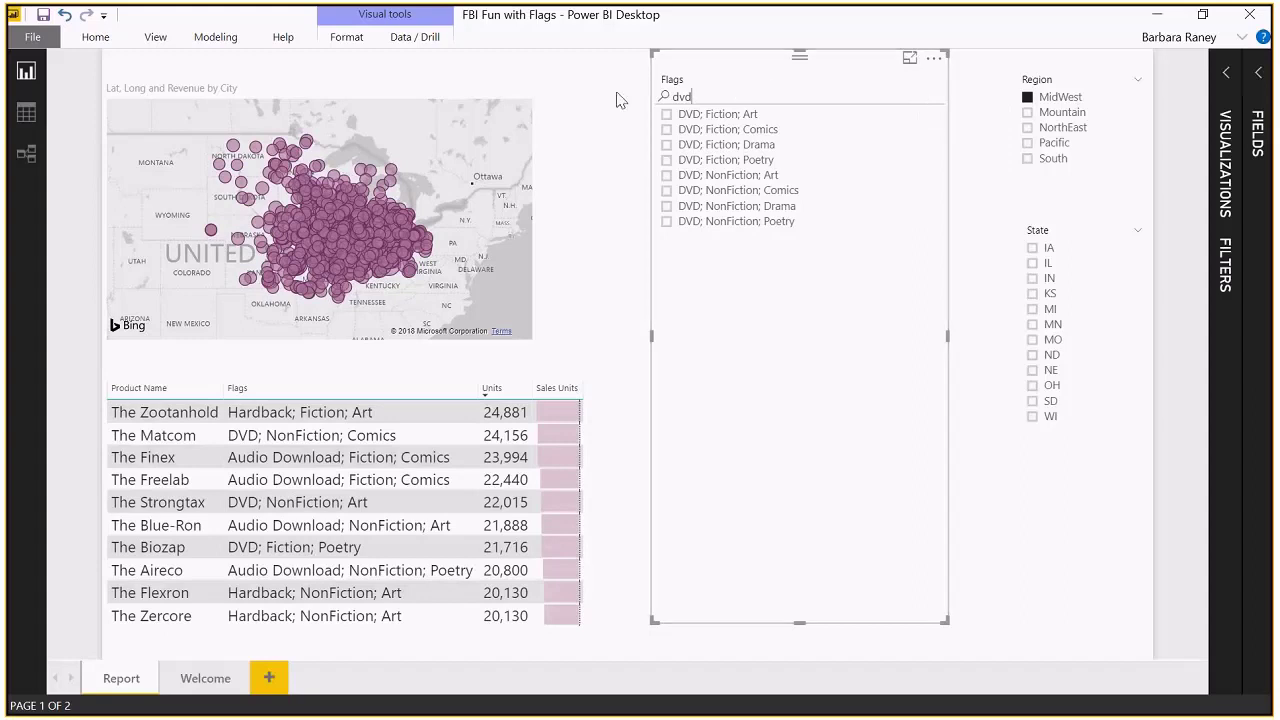
key("BackSpace")
key("BackSpace")
key("BackSpace")
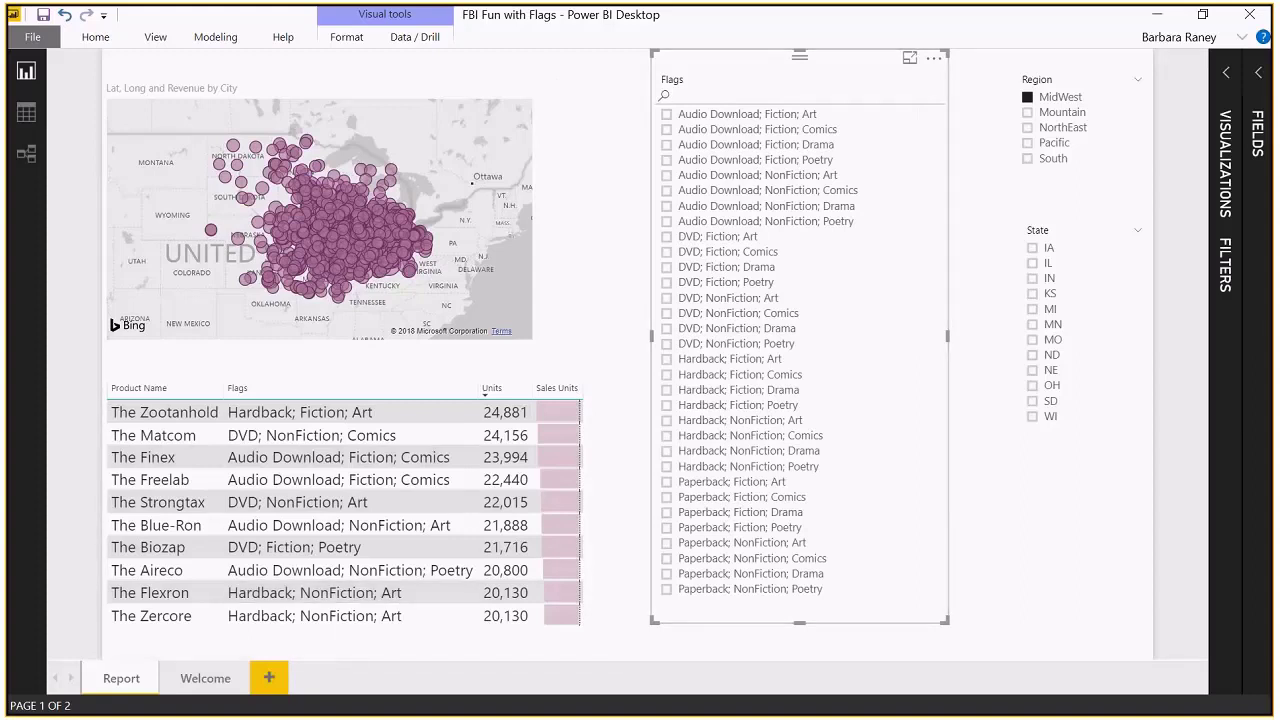
Switch to the Query Editor and create a new query that references the Product query.
key("alt+Tab")
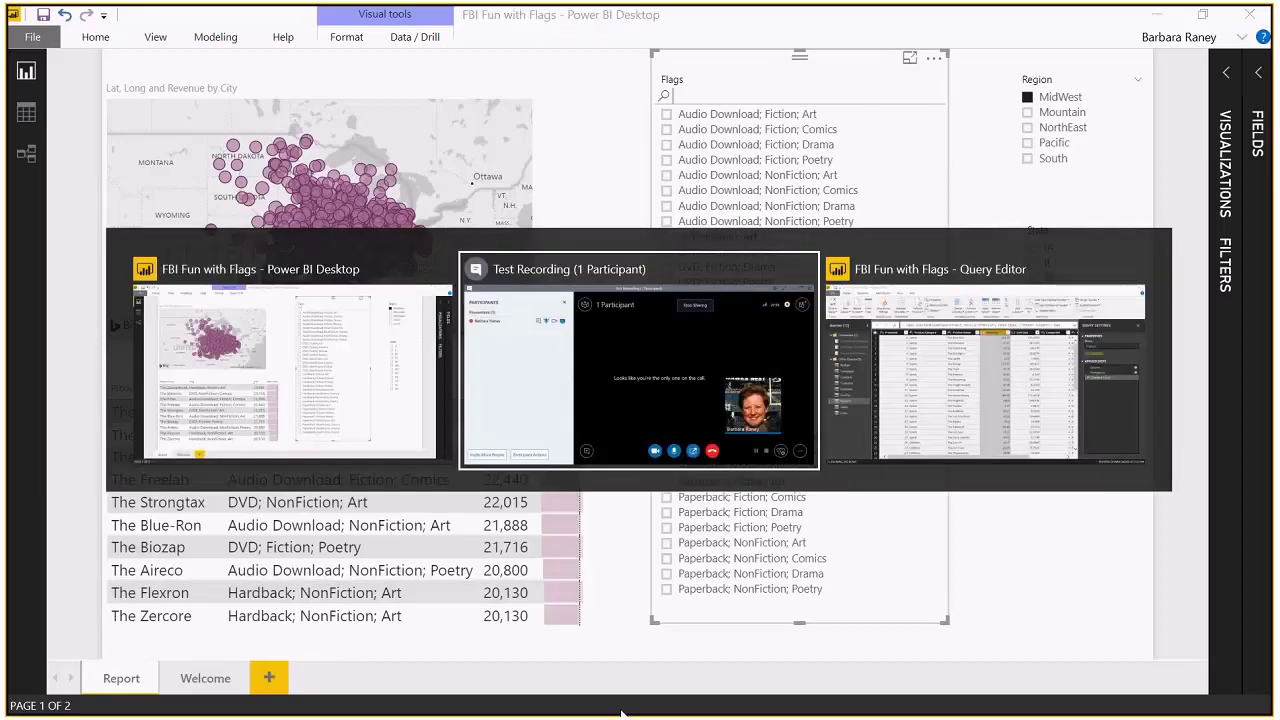
key("alt+Tab")
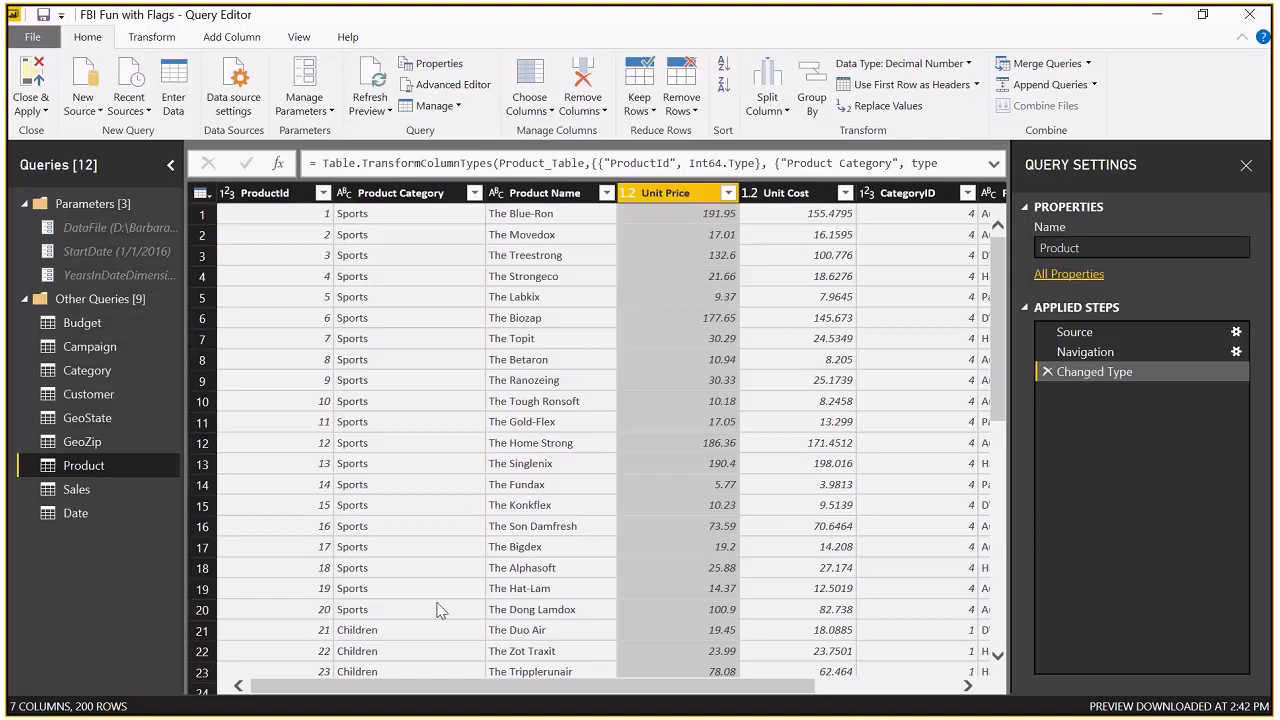
left_click(897, 686)
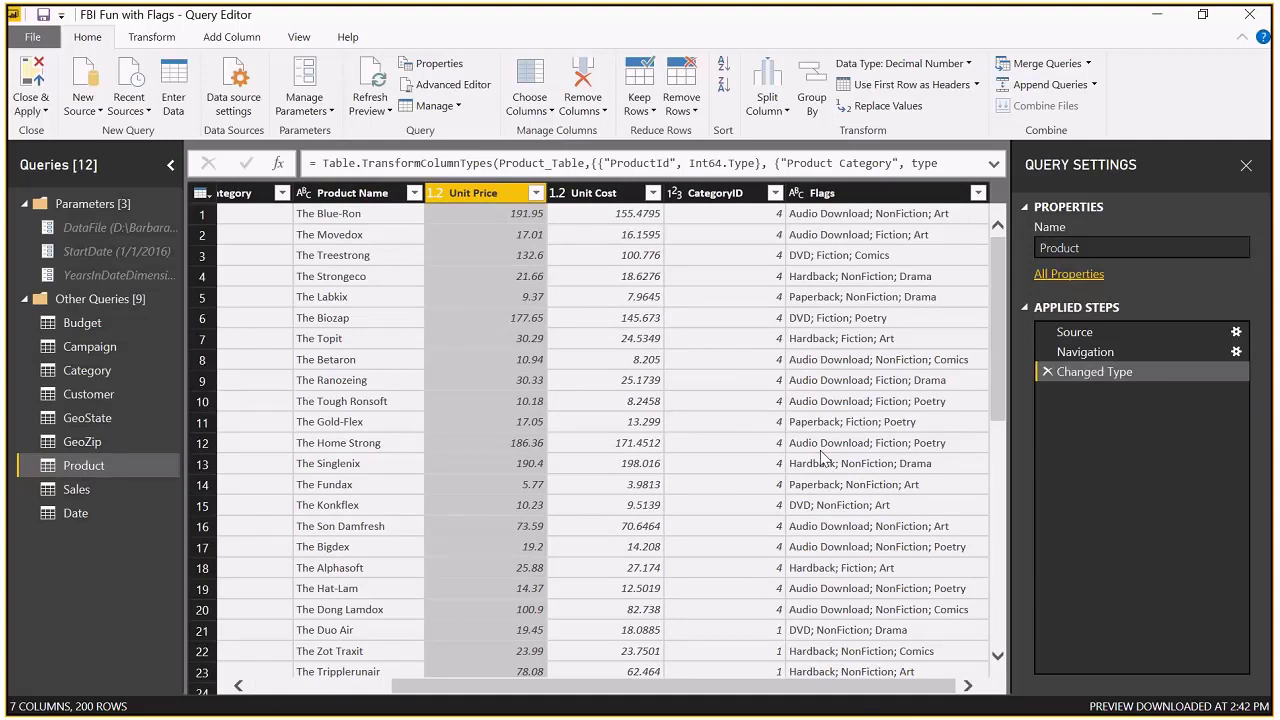
right_click(94, 473)
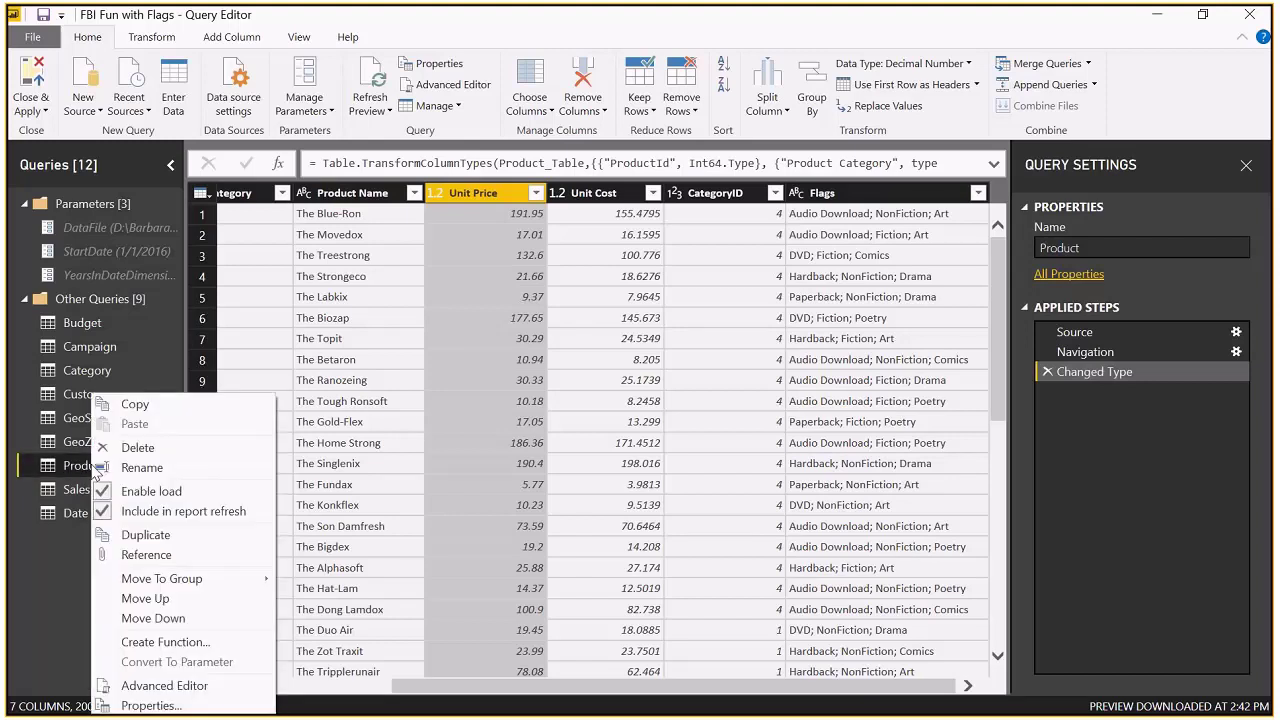
left_click(146, 556)
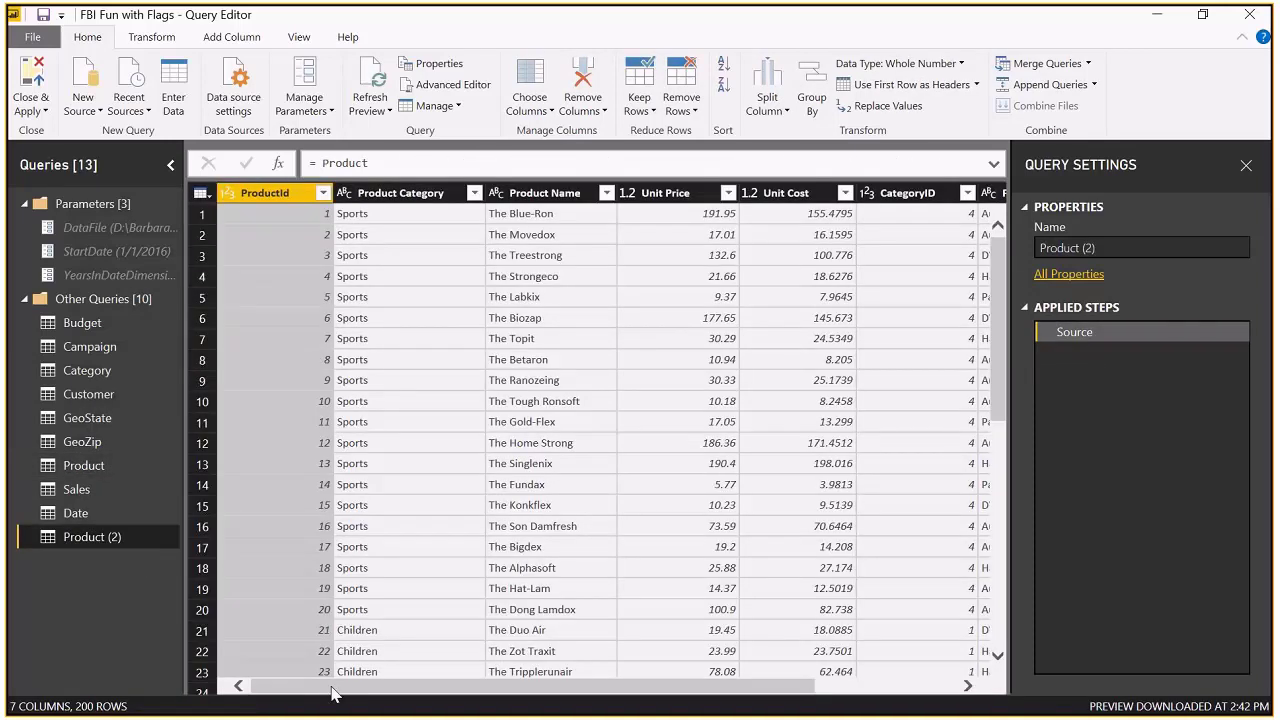
Keep only the ProductId and Flags columns in the referenced query, removing all other columns.
left_click_drag(333, 693, 476, 690)
left_click(895, 200)
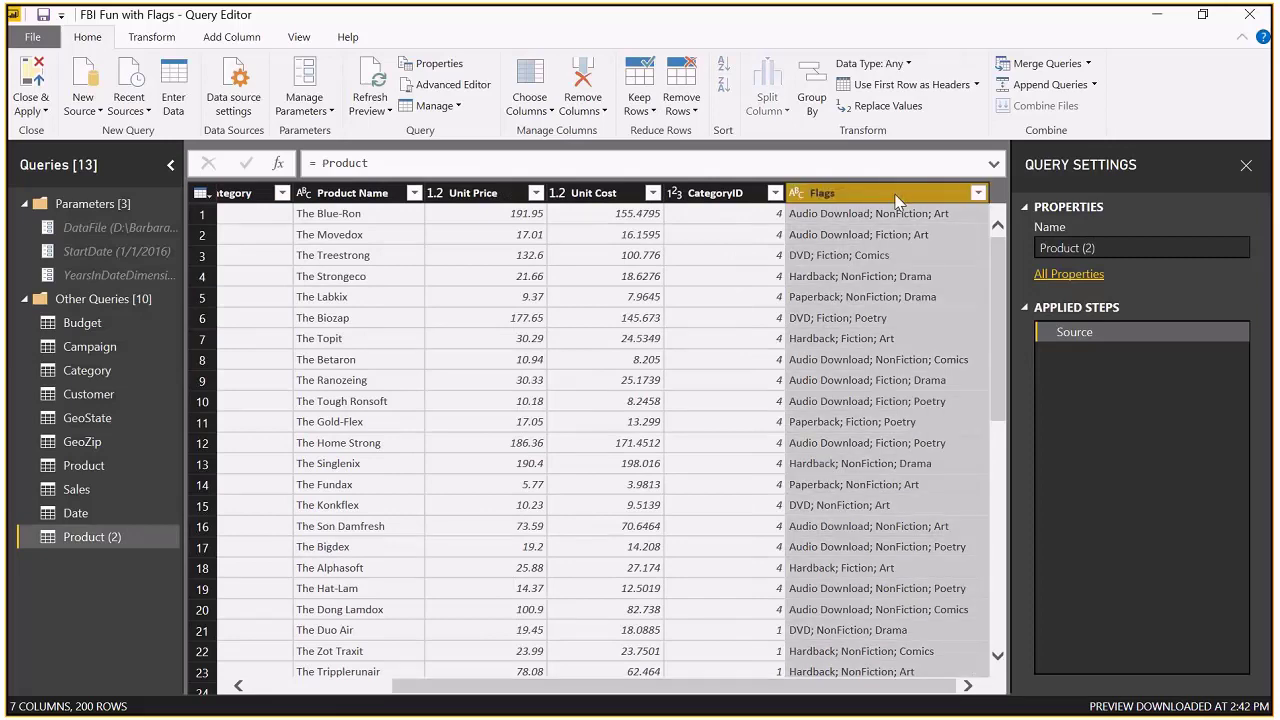
right_click(895, 200)
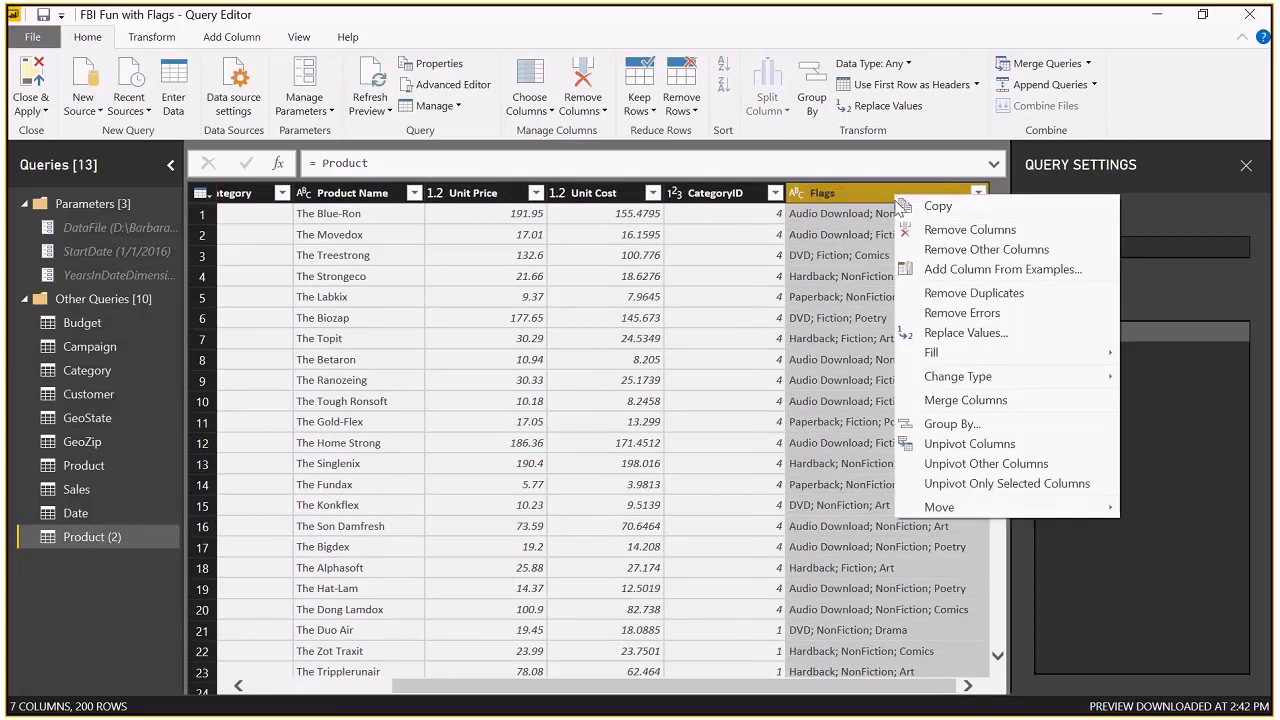
left_click(916, 251)
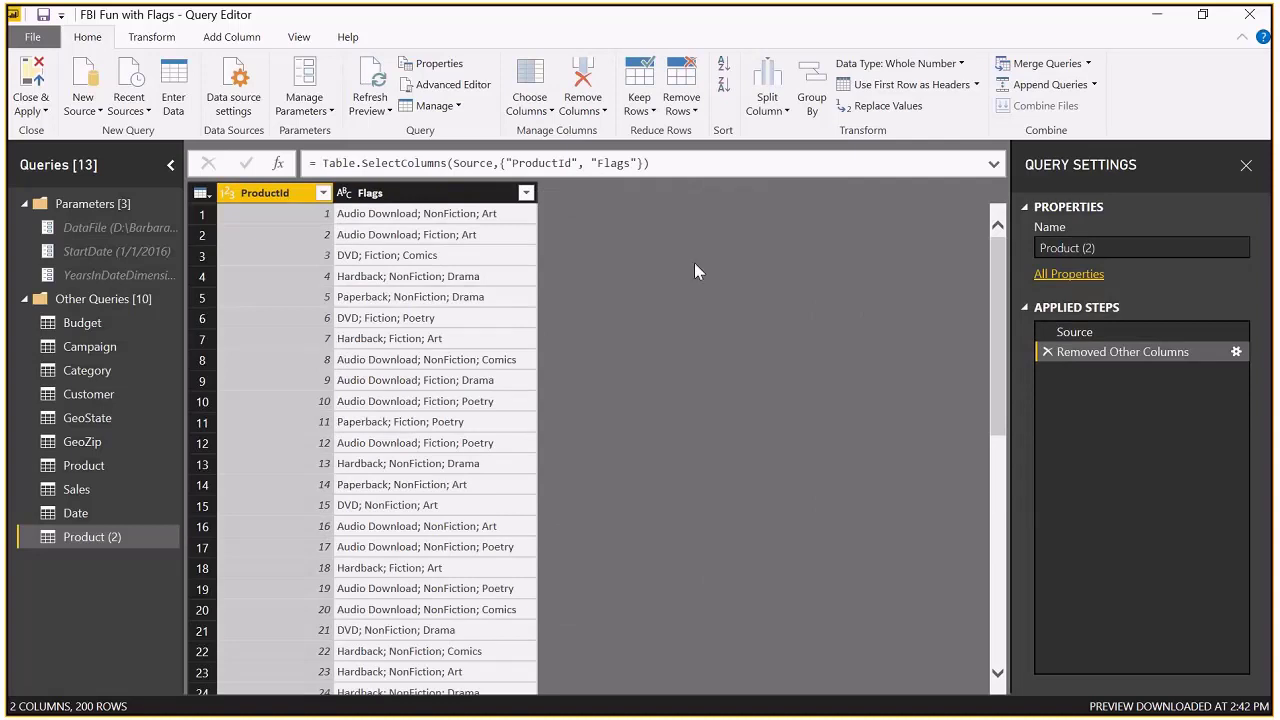
Split the Flags column by the semicolon delimiter at each occurrence, into rows.
left_click(422, 194)
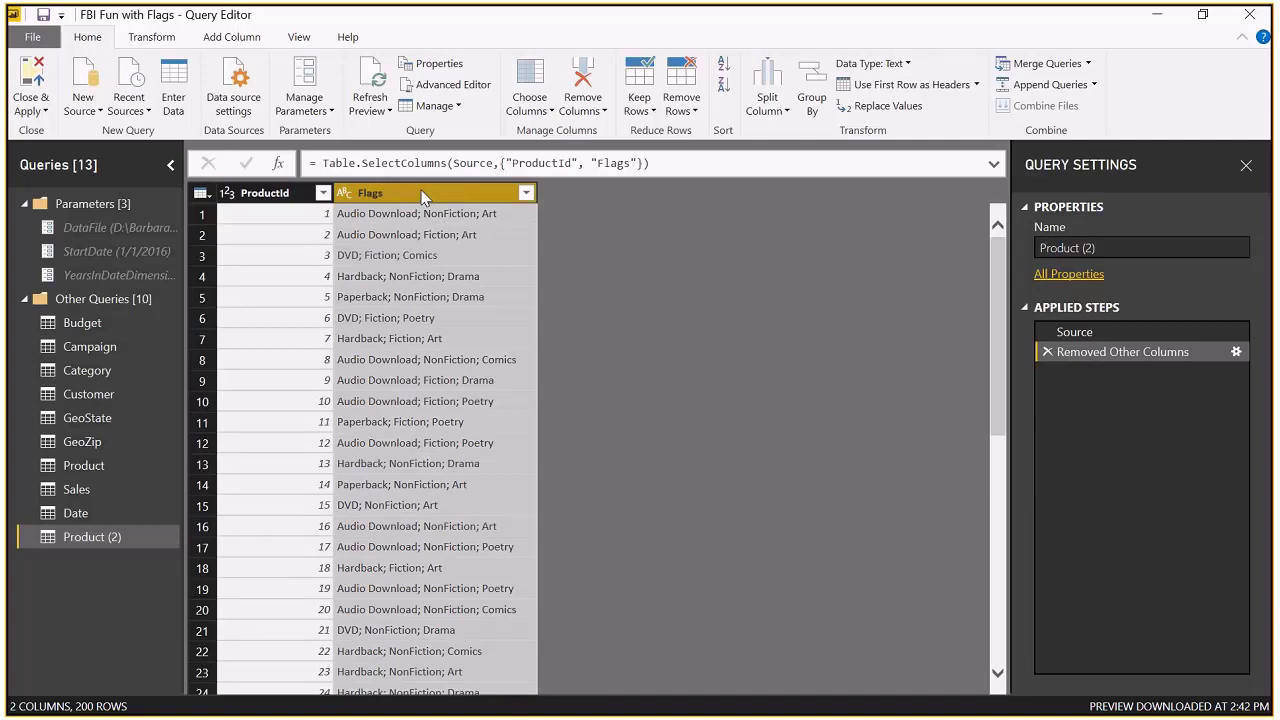
left_click(777, 99)
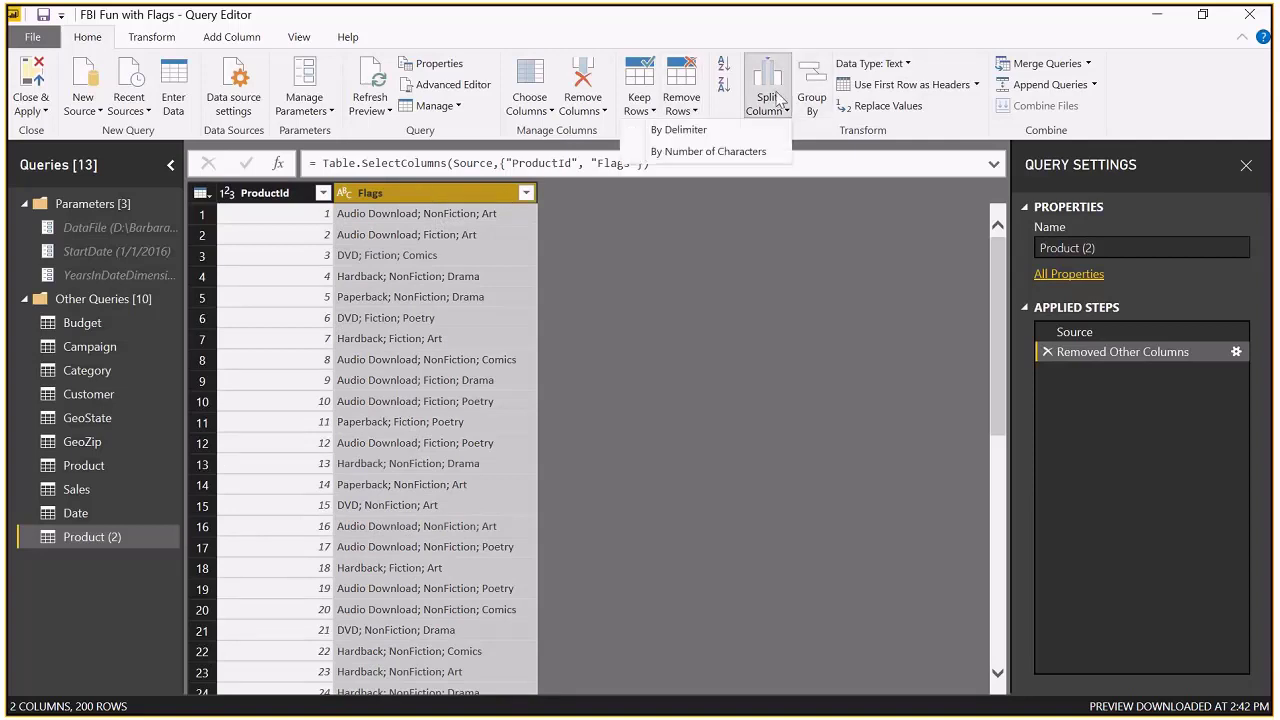
left_click(731, 133)
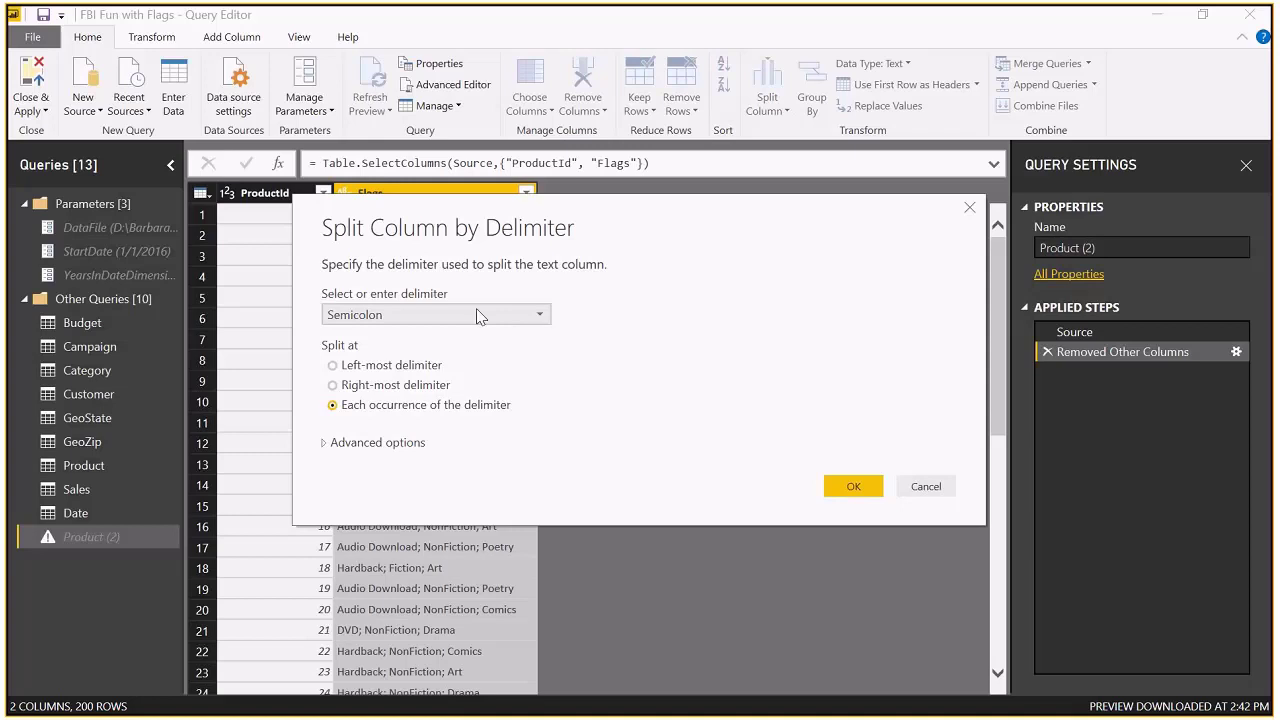
left_click(389, 450)
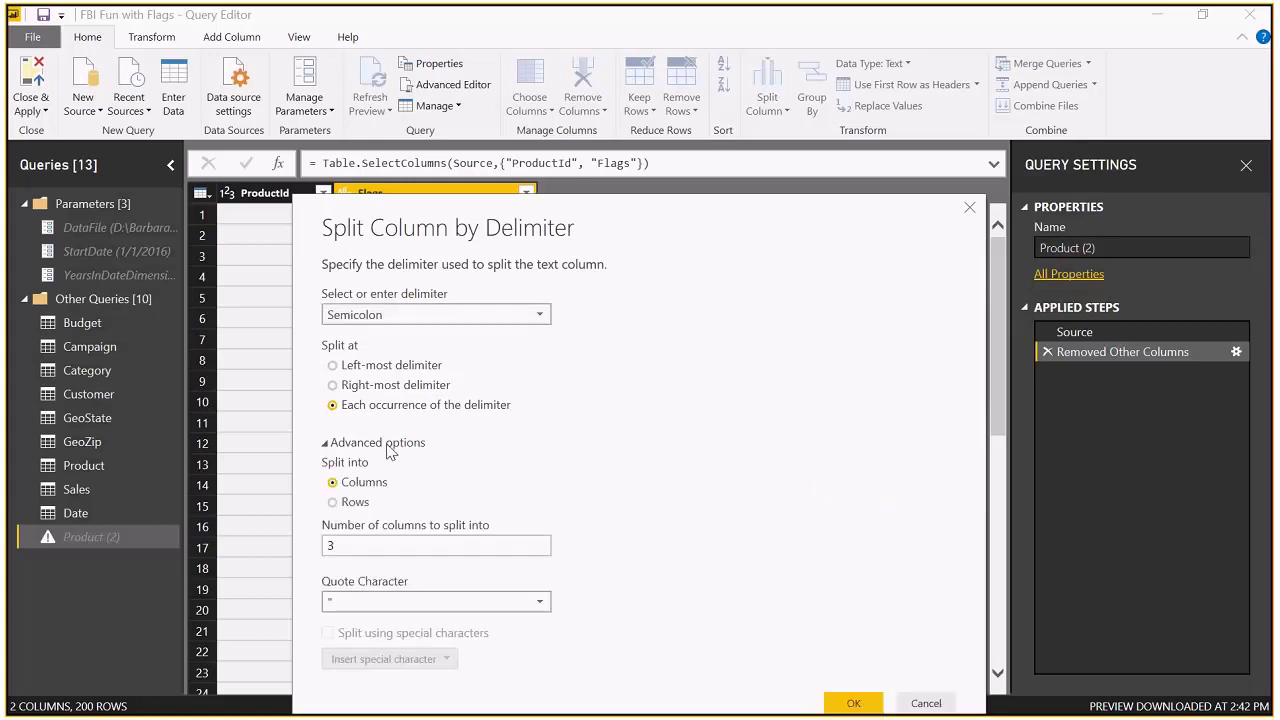
left_click(352, 506)
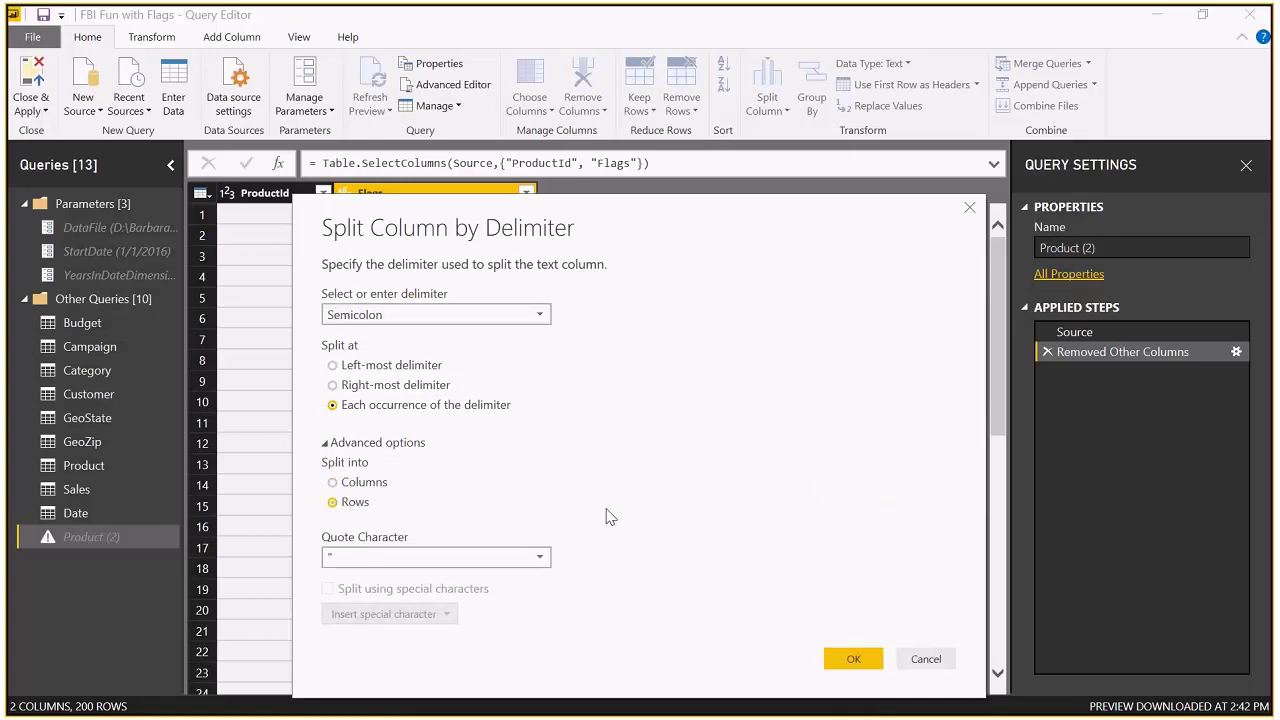
left_click_drag(588, 224, 854, 142)
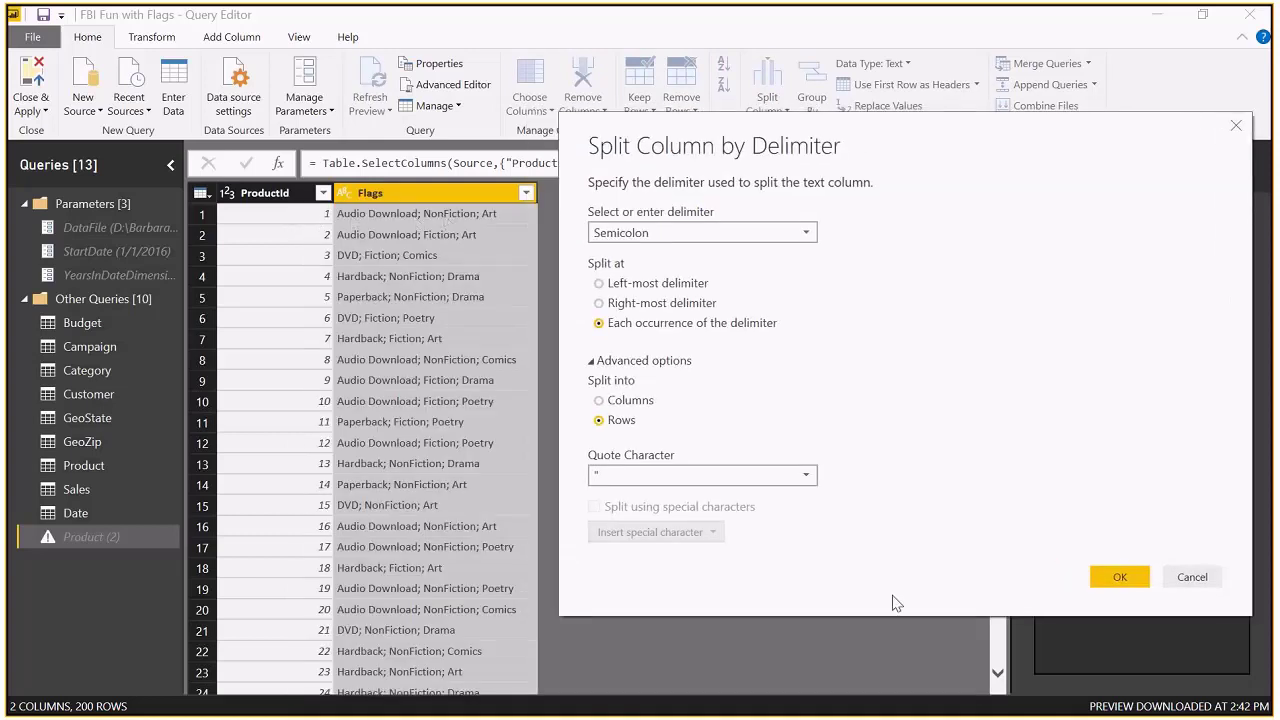
left_click(1112, 585)
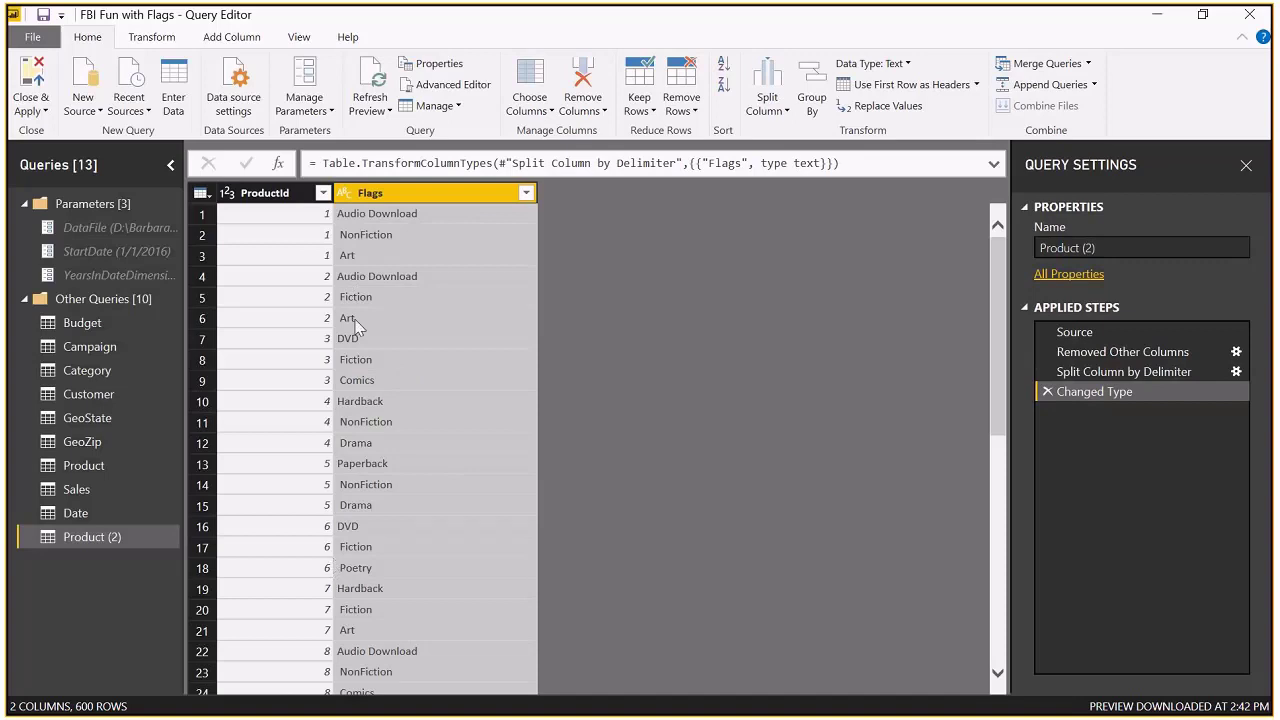
Trim the extra spaces from the text in the Flags column.
right_click(378, 199)
mouse_move(420, 376)
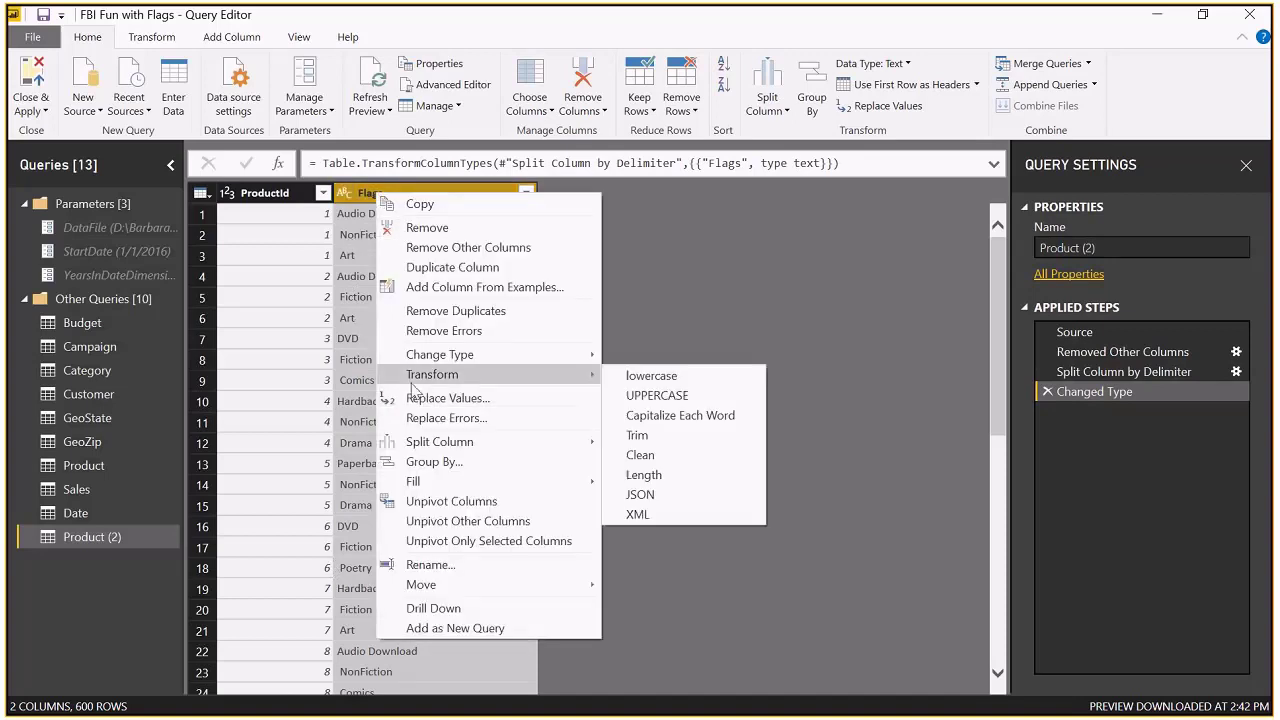
left_click(666, 440)
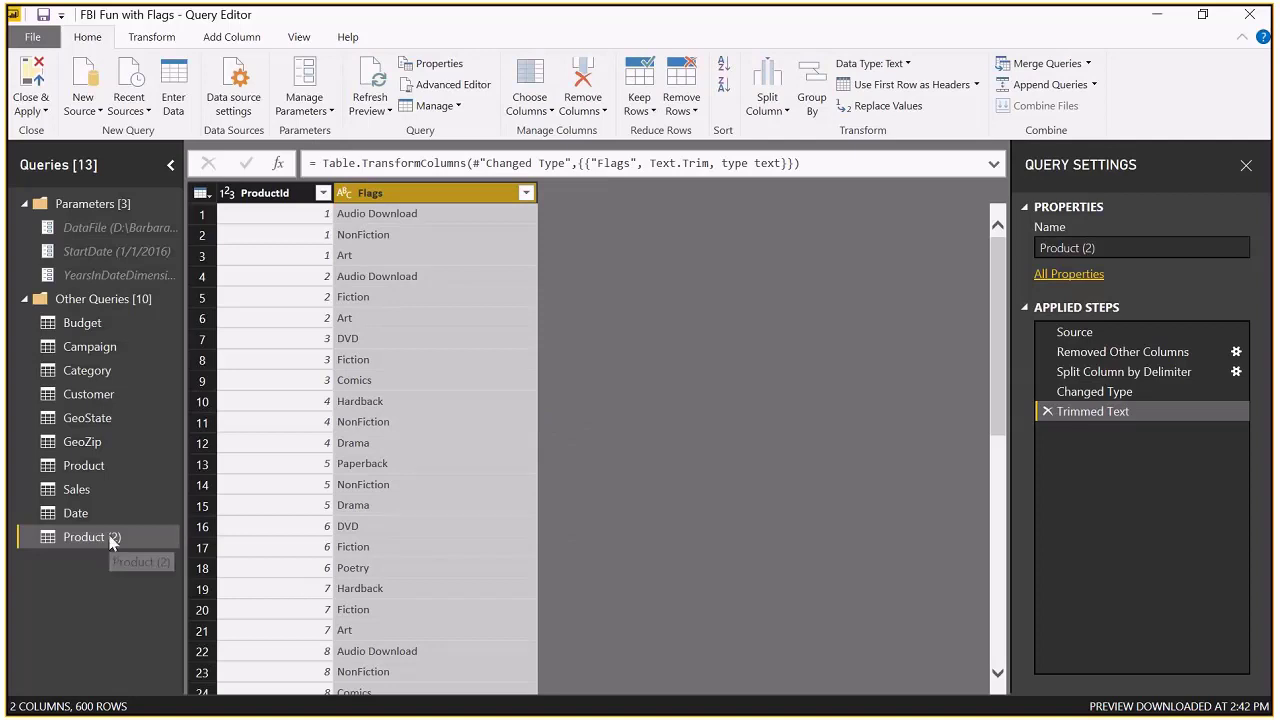
Rename the Product (2) query to Flags, and close the Query Editor with the changes applied.
left_click(1036, 248)
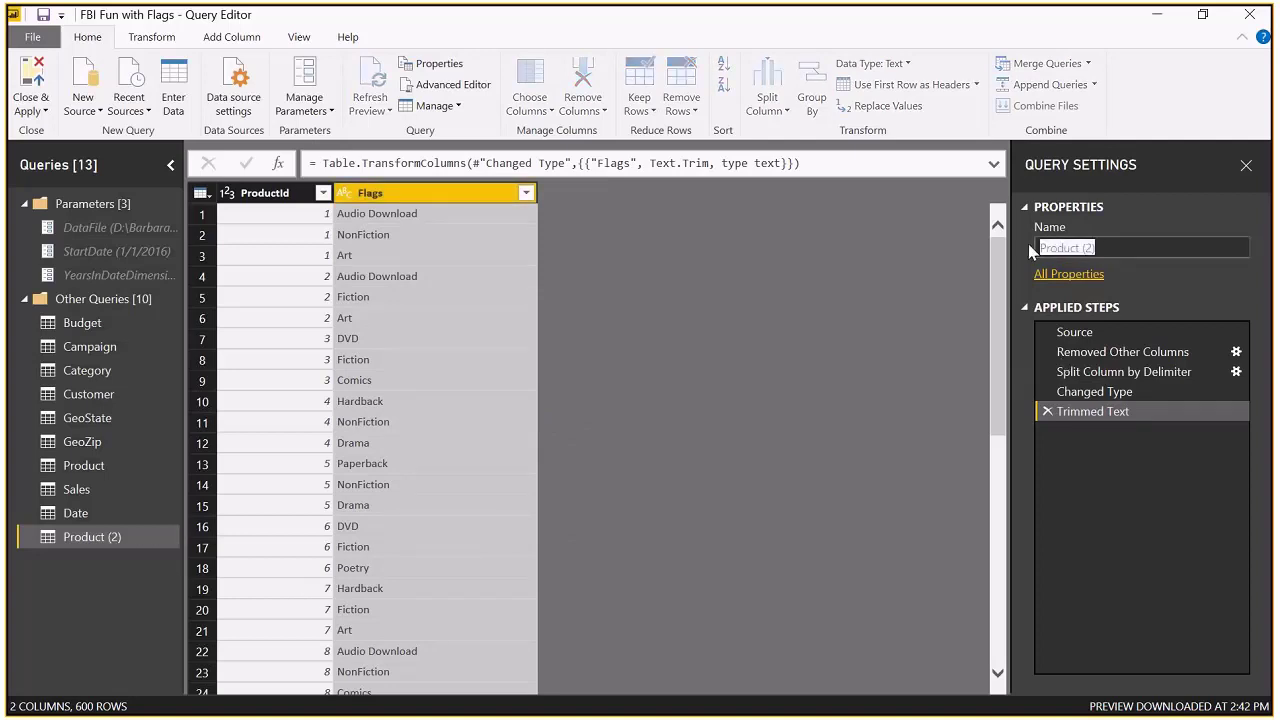
type("Flags")
key("Return")
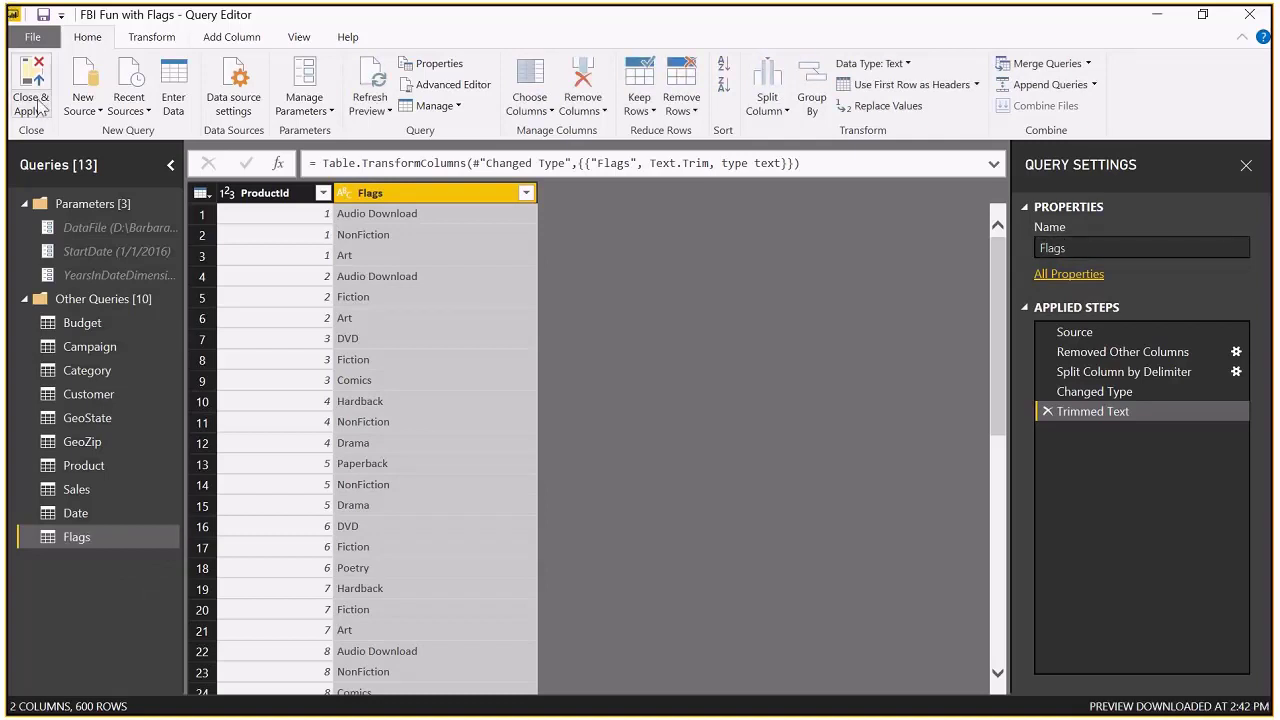
left_click(37, 100)
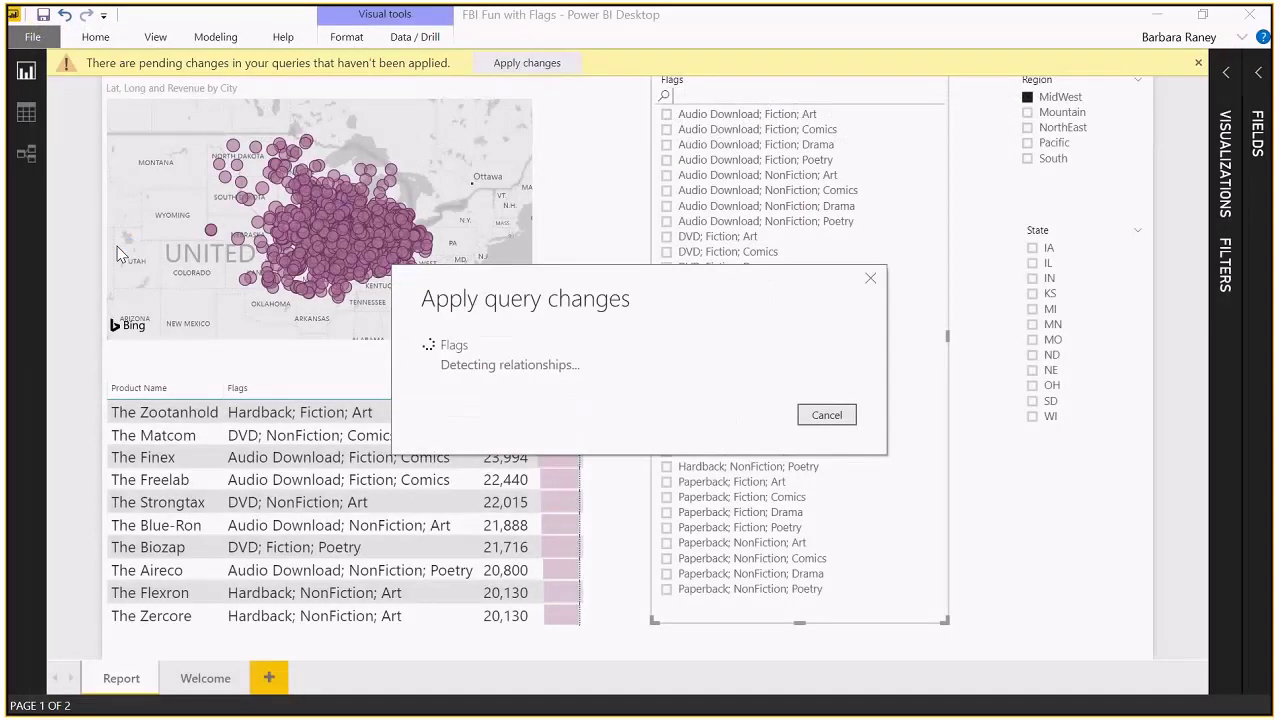
Move the Flags table level with the Product table in the relationship diagram, and return to the report.
left_click(29, 157)
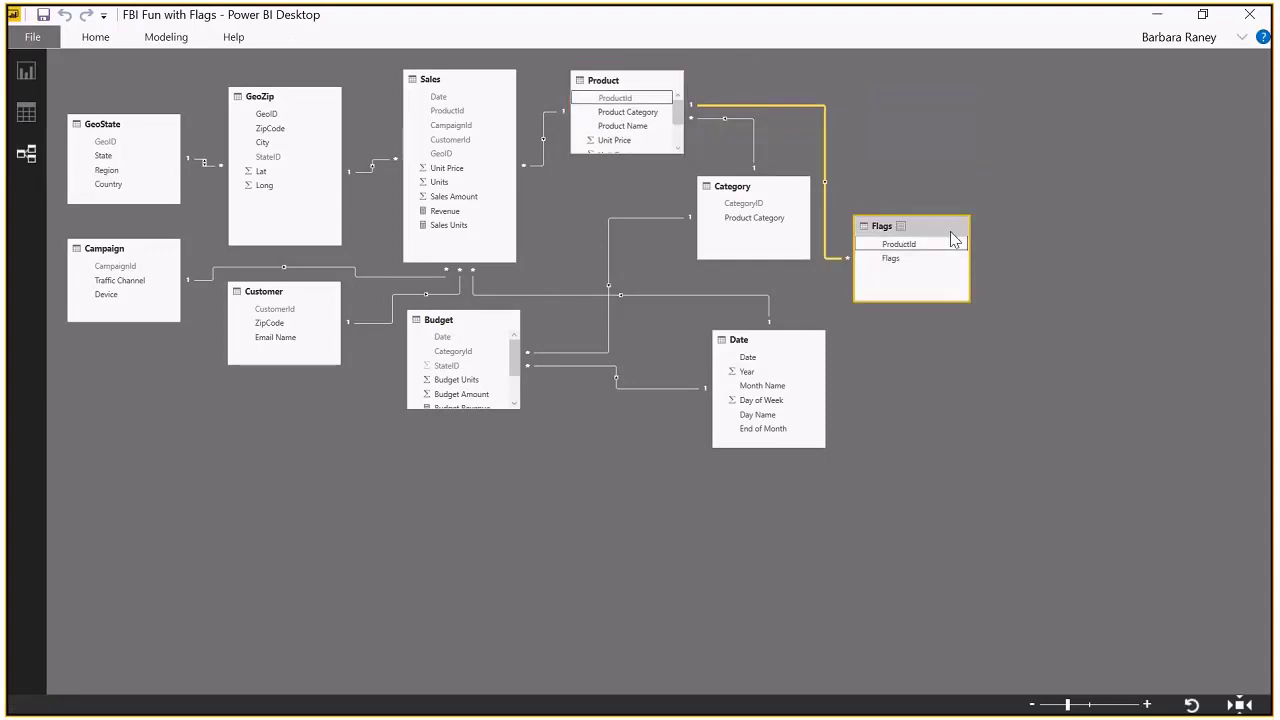
left_click_drag(952, 238, 995, 90)
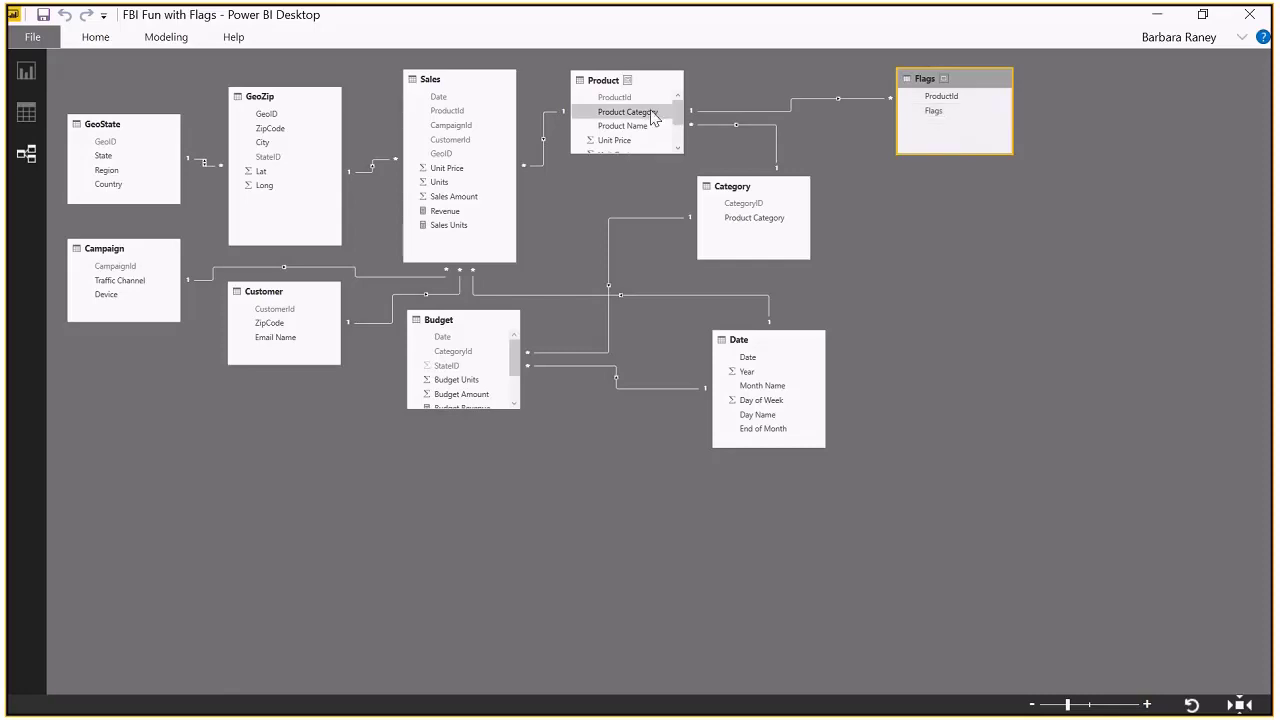
left_click(27, 78)
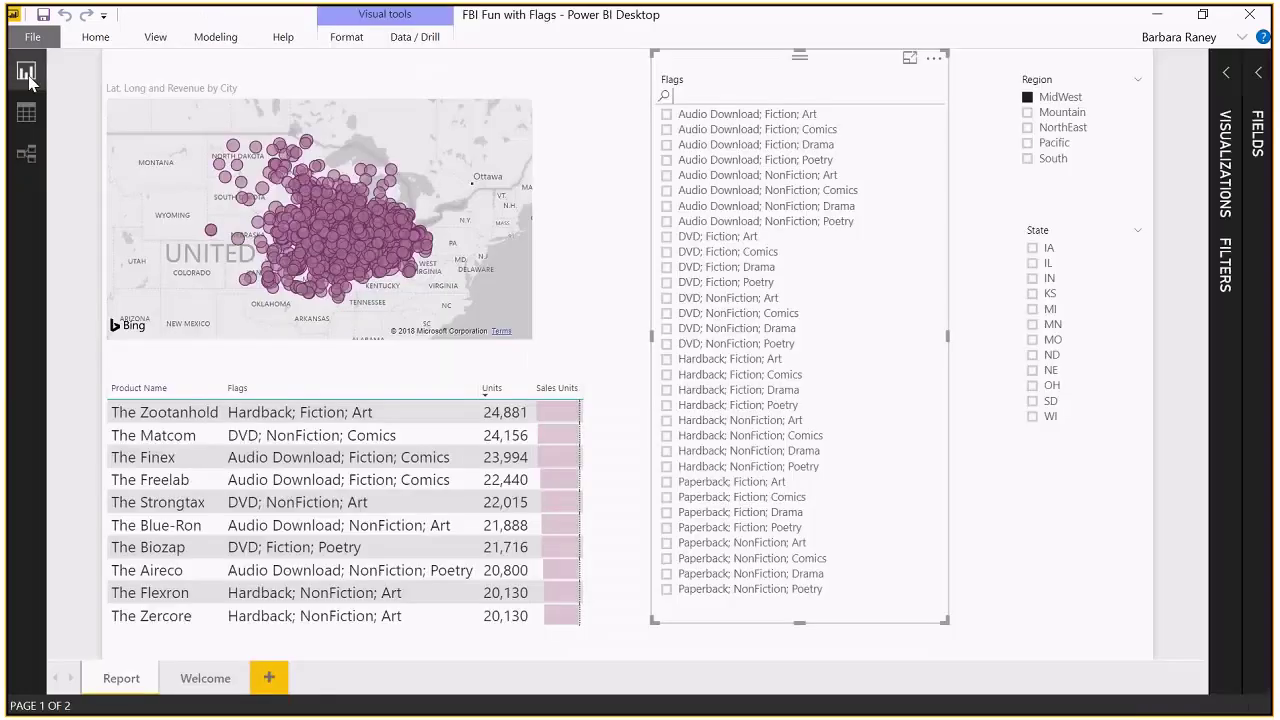
Add the Flags field of the Flags table to an empty spot below the State slicer as a new slicer.
left_click(1228, 75)
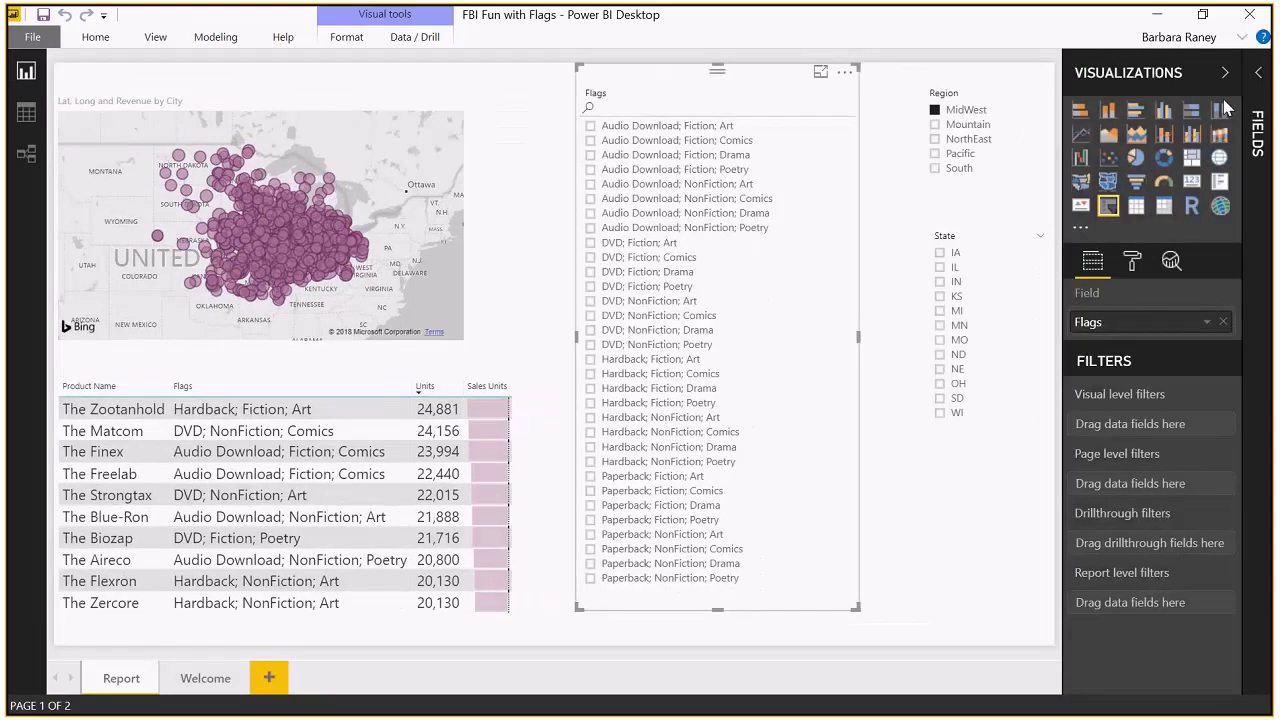
left_click(1257, 145)
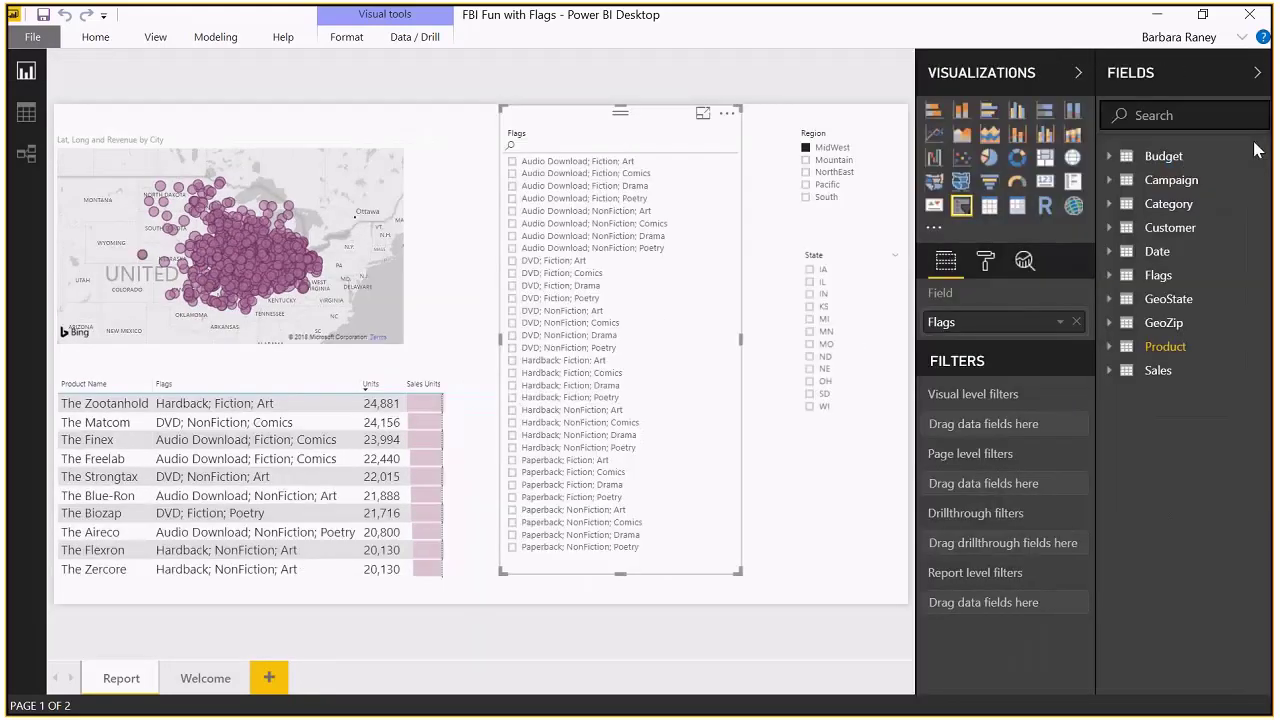
left_click(1112, 275)
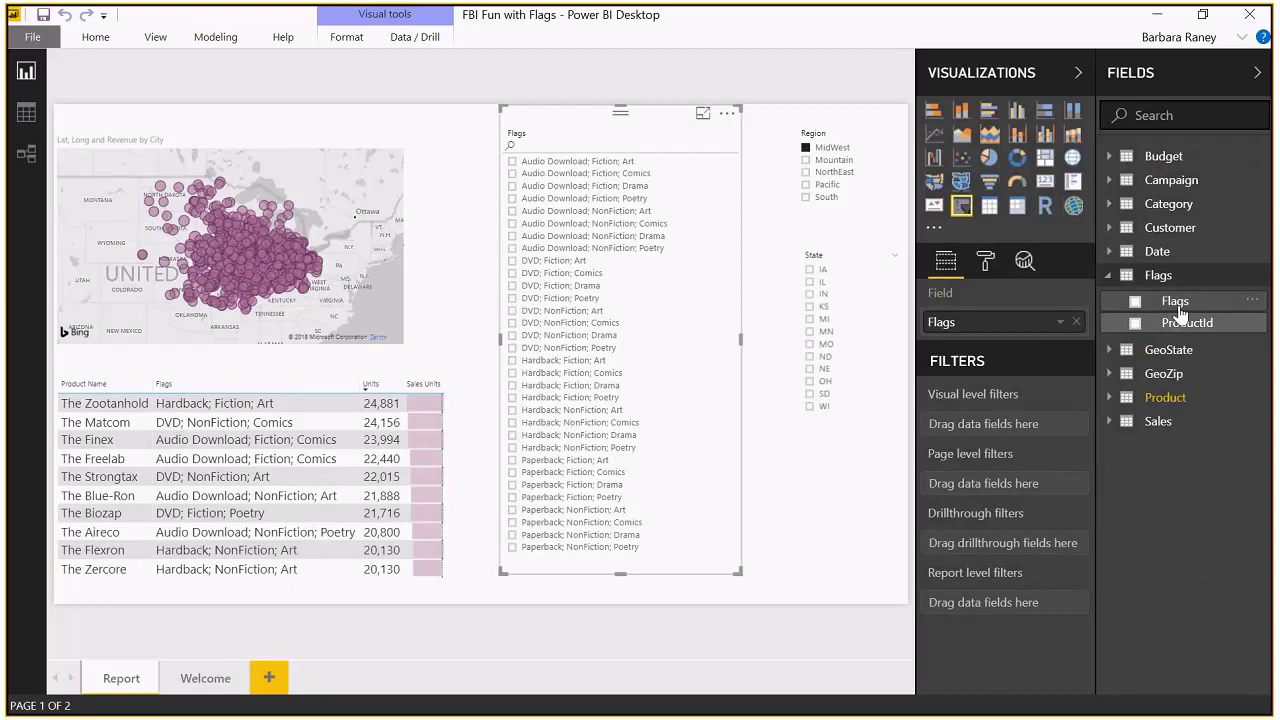
left_click_drag(1180, 313, 868, 560)
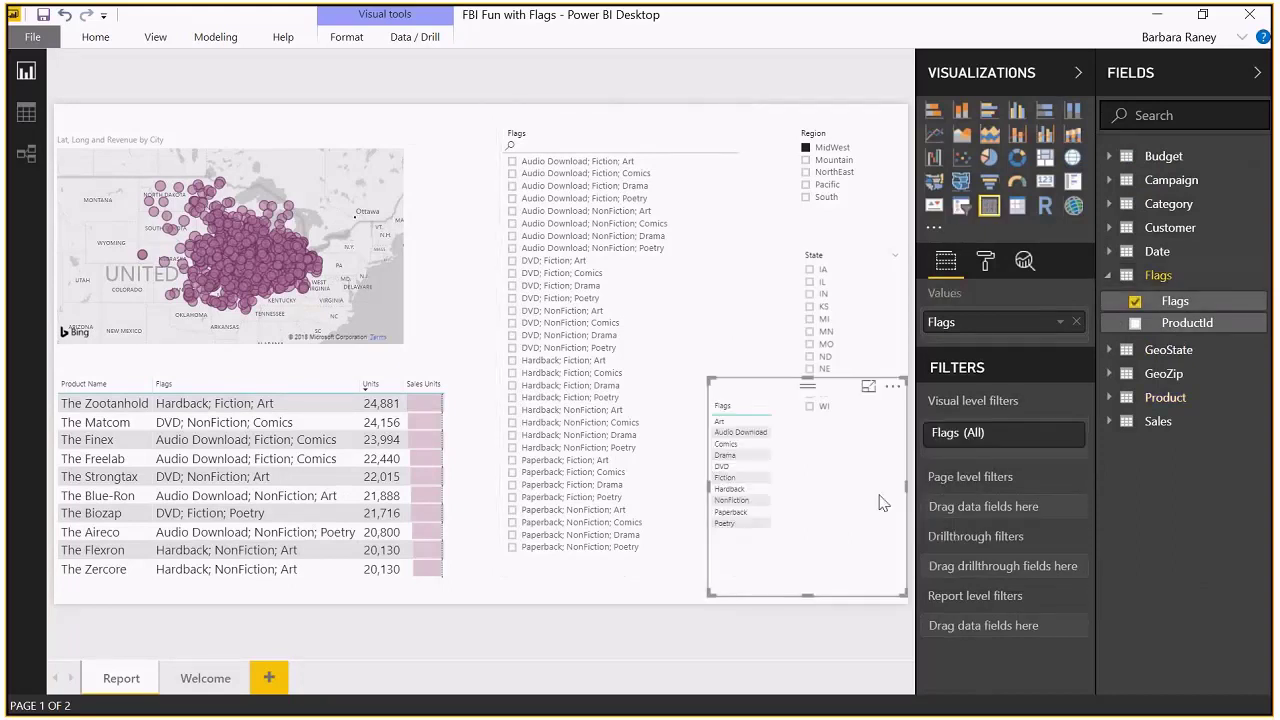
left_click(960, 208)
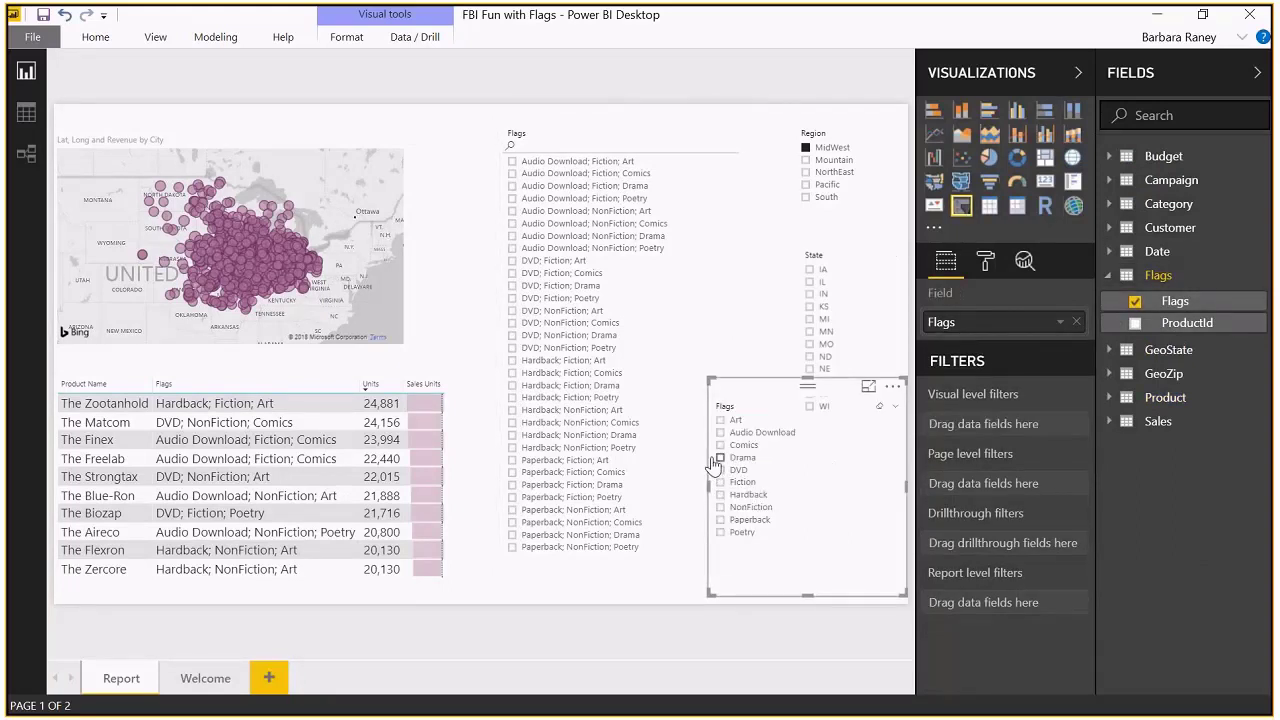
Select Drama in the new individual-flags slicer, and shrink the slicer to fit below the State slicer without overlapping it.
left_click(720, 458)
left_click_drag(708, 487, 793, 511)
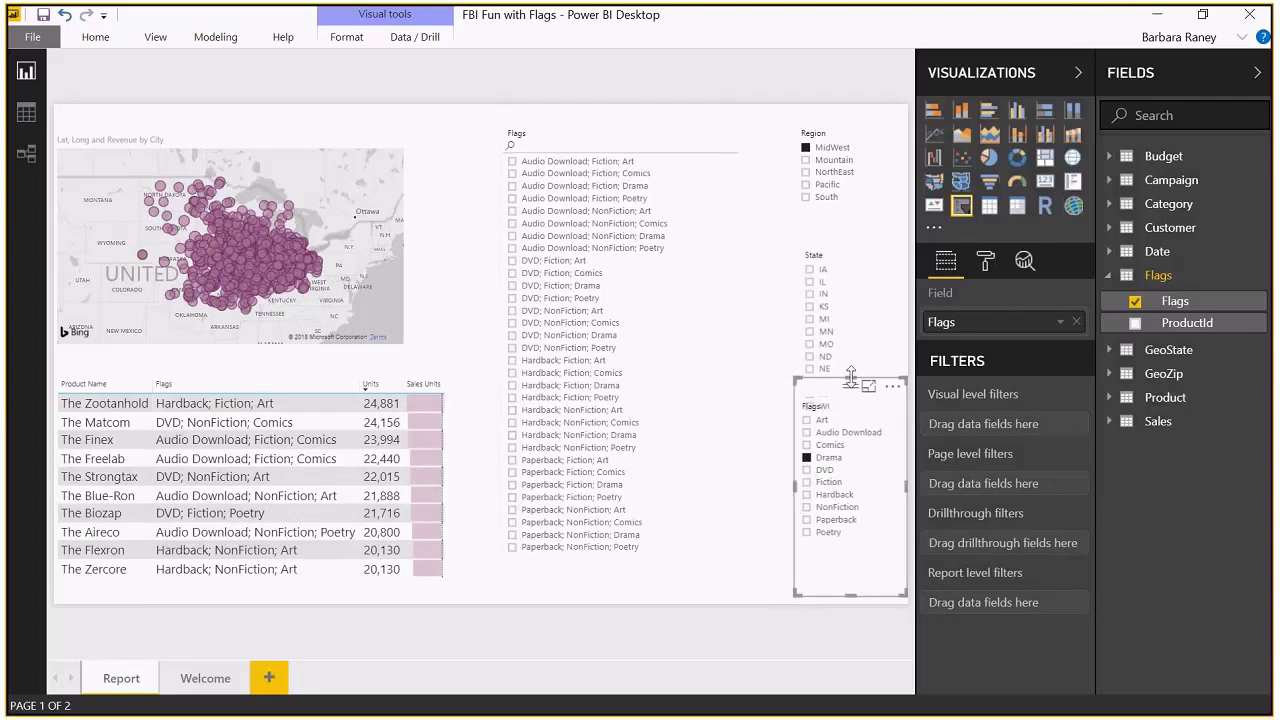
left_click_drag(850, 385, 855, 426)
left_click(790, 495)
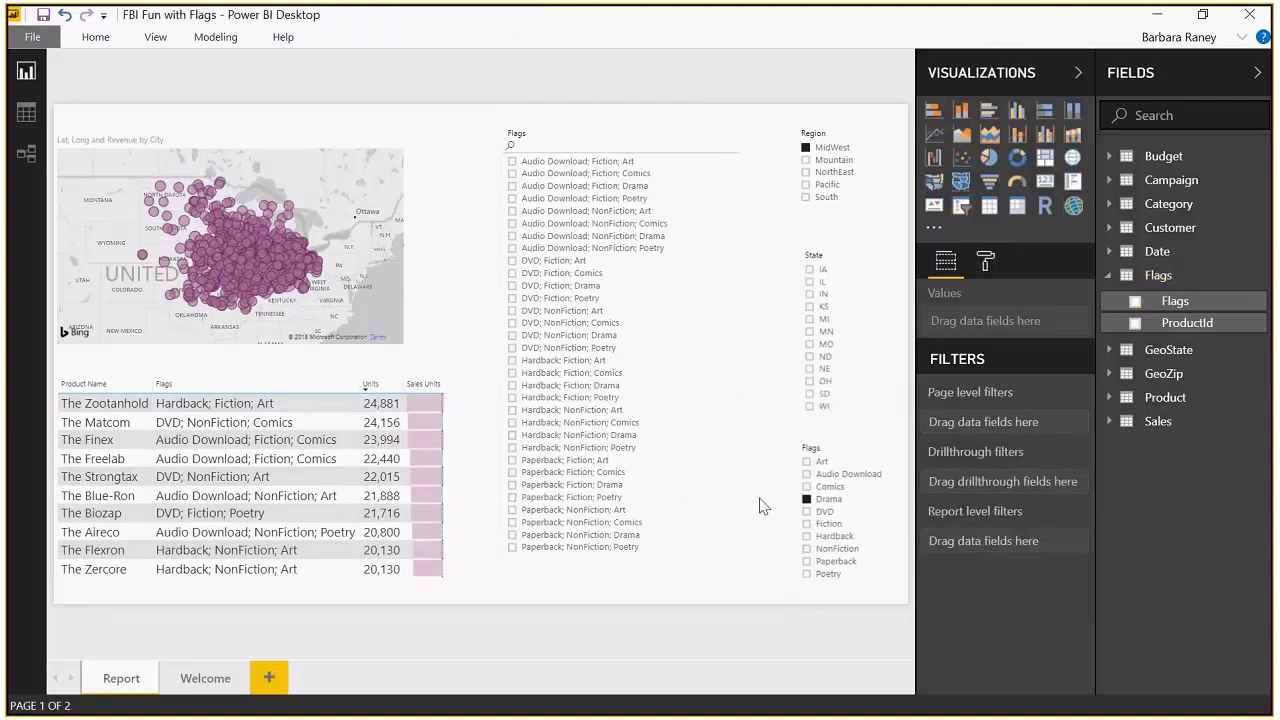
Set the cross filter direction of the relationship between the Flags and Product tables to Both.
left_click(30, 152)
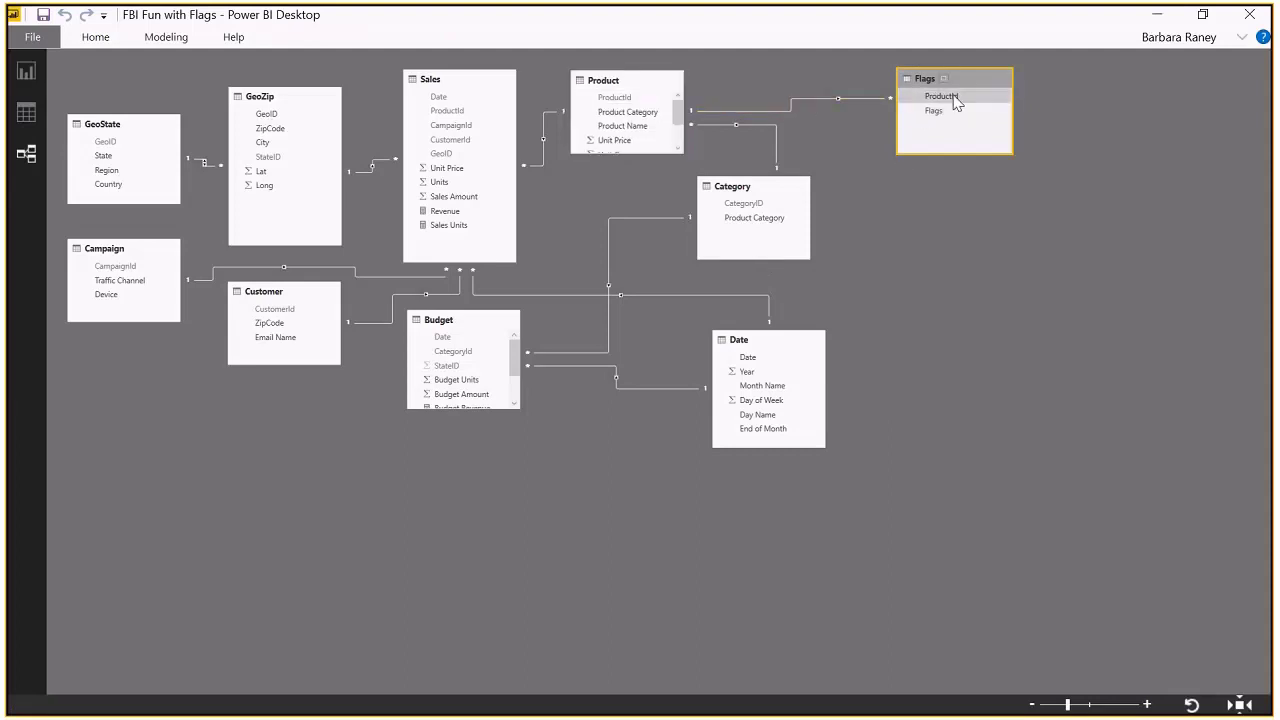
double_click(811, 104)
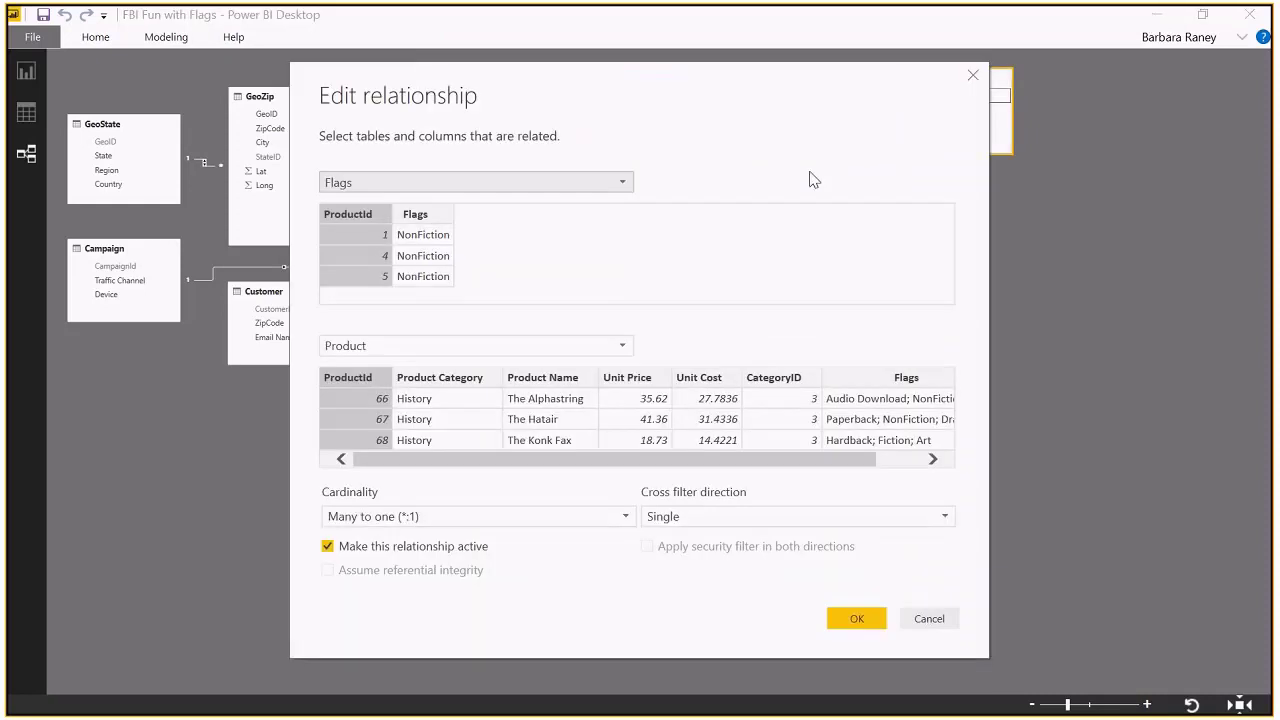
left_click(813, 521)
left_click(735, 555)
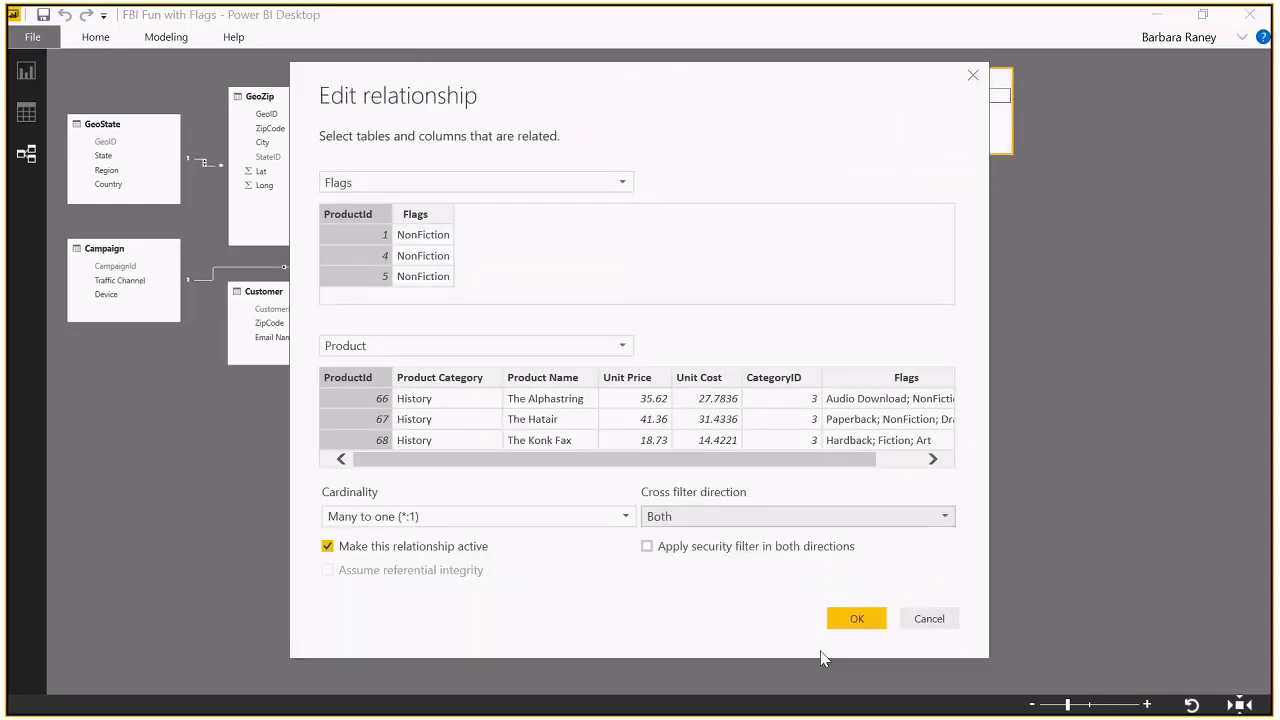
left_click(857, 618)
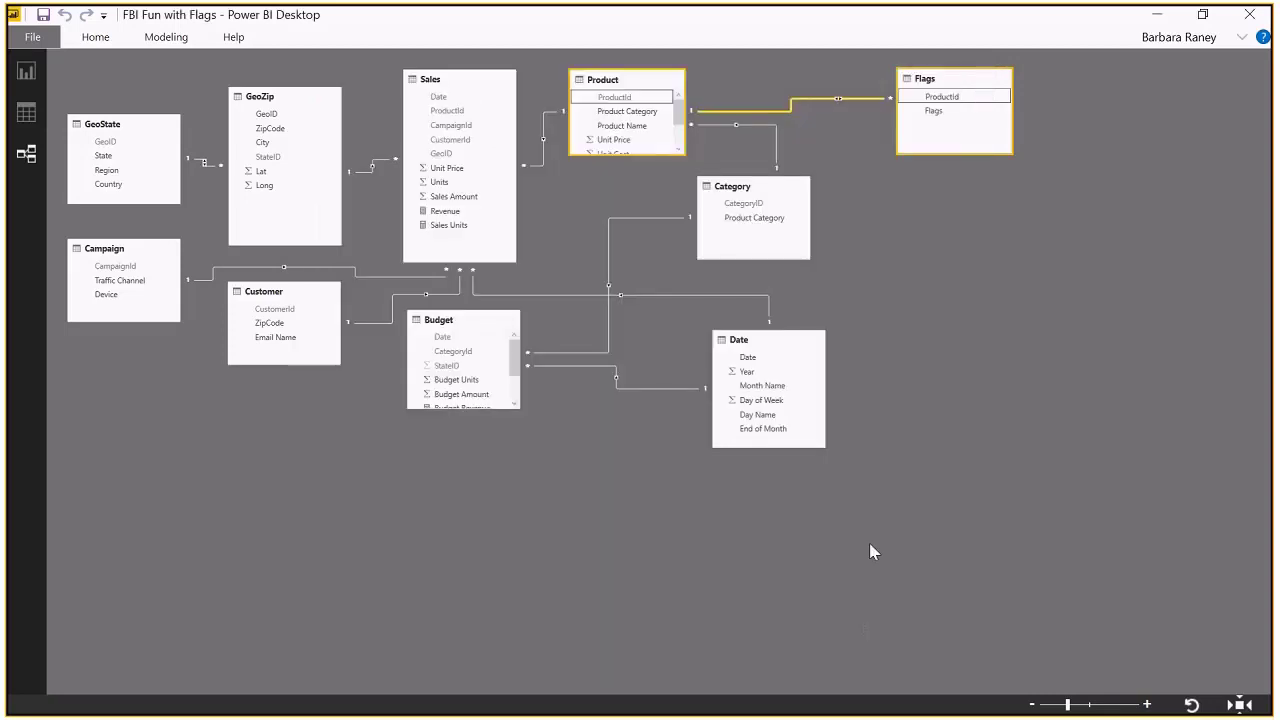
Return to the report and clear the Drama selection in the individual-flags slicer.
left_click(27, 73)
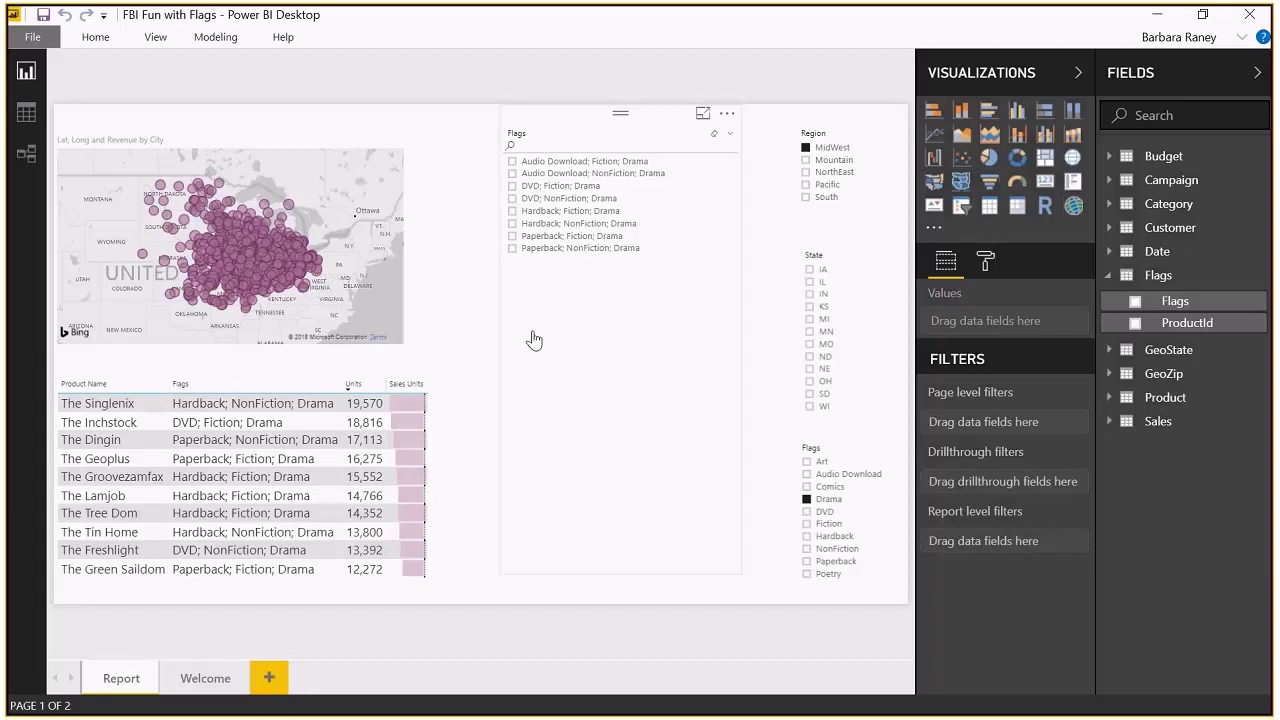
left_click(808, 500)
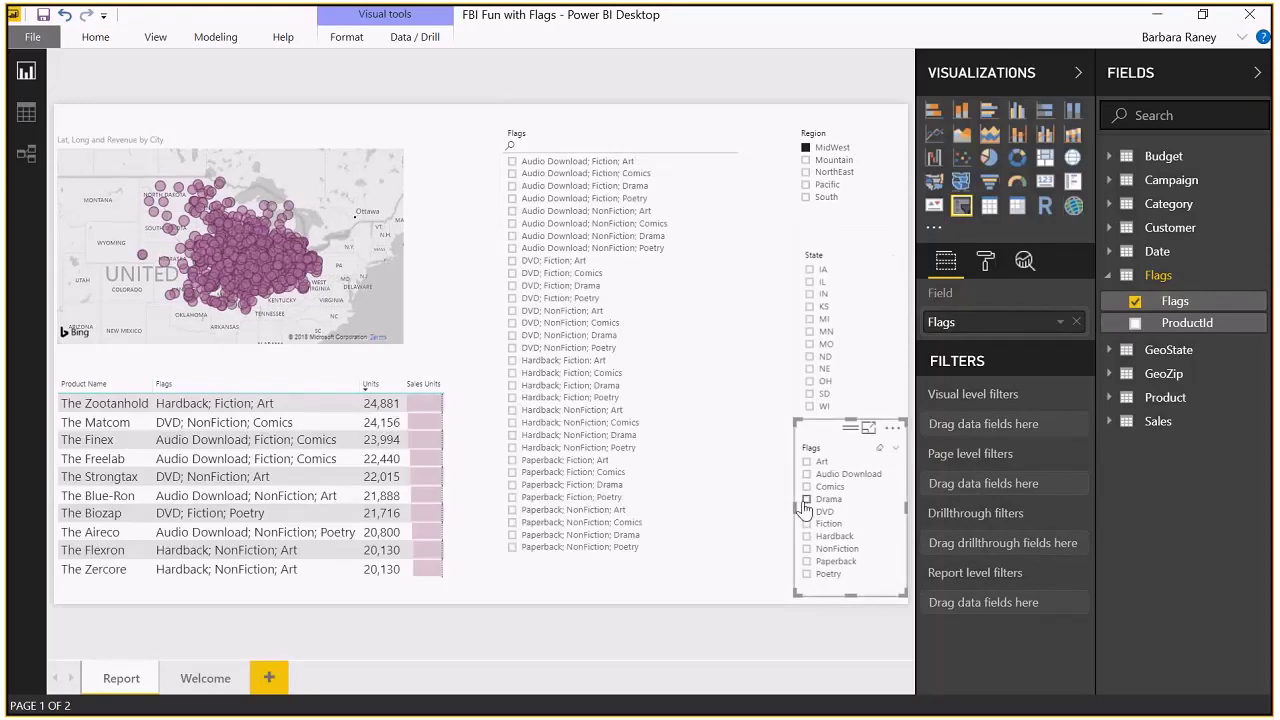
left_click(776, 386)
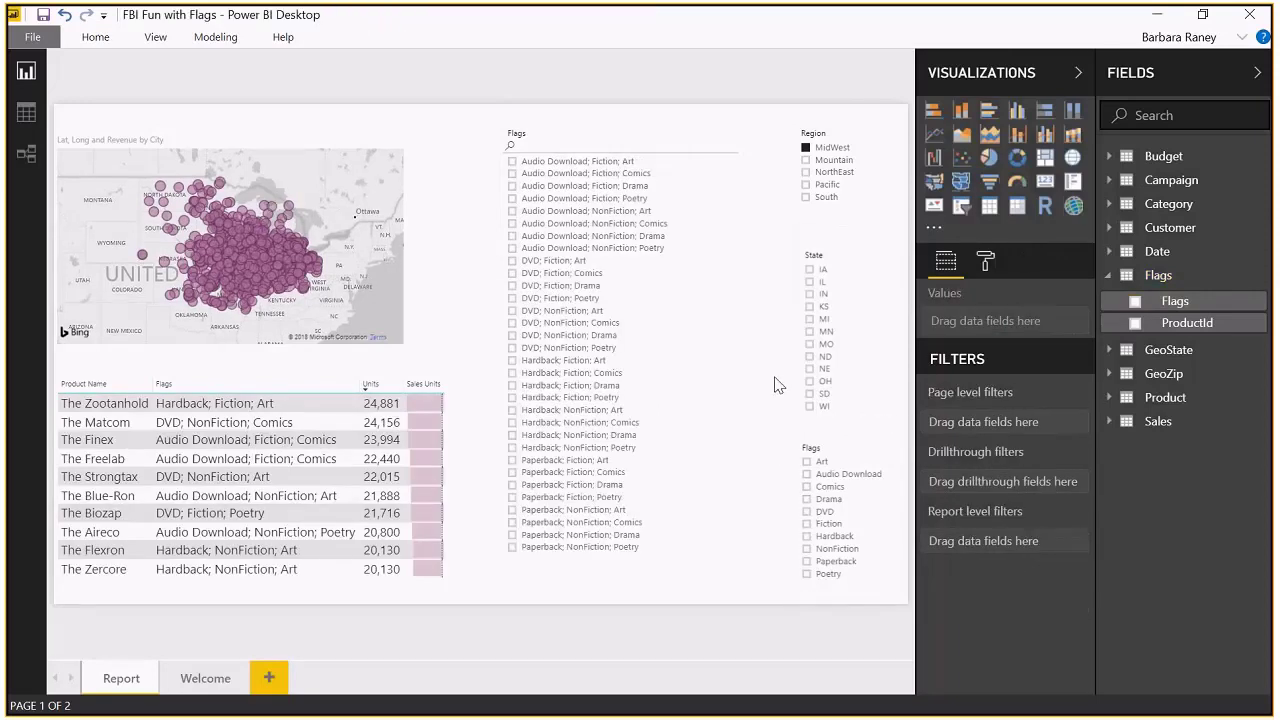
Search the visuals marketplace for "text" and import the Text Filter custom visual into the report.
left_click(934, 228)
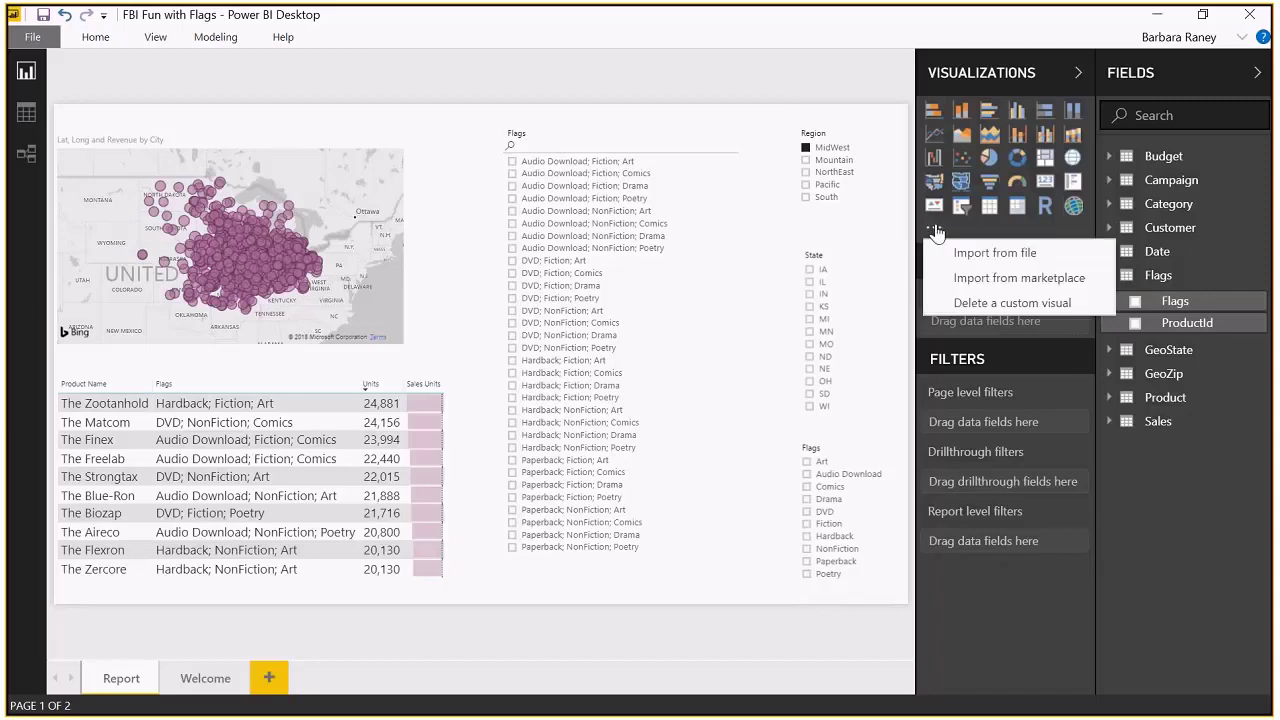
left_click(1000, 280)
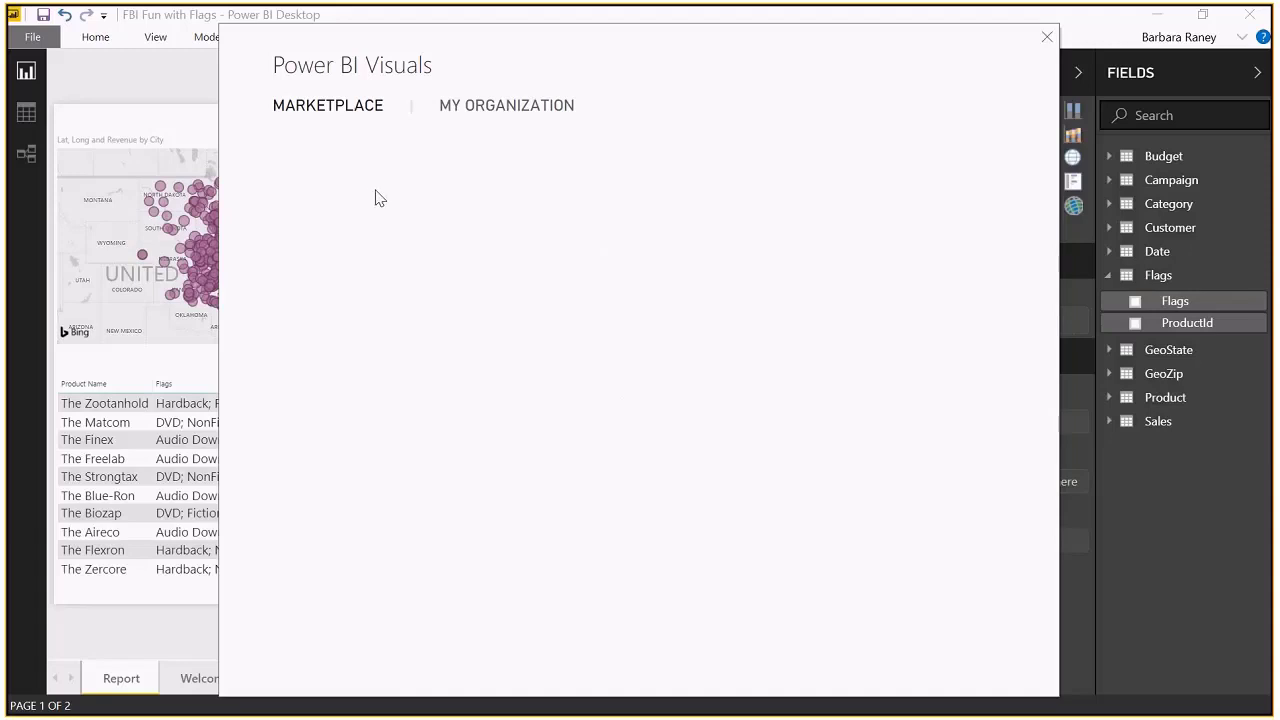
type("text")
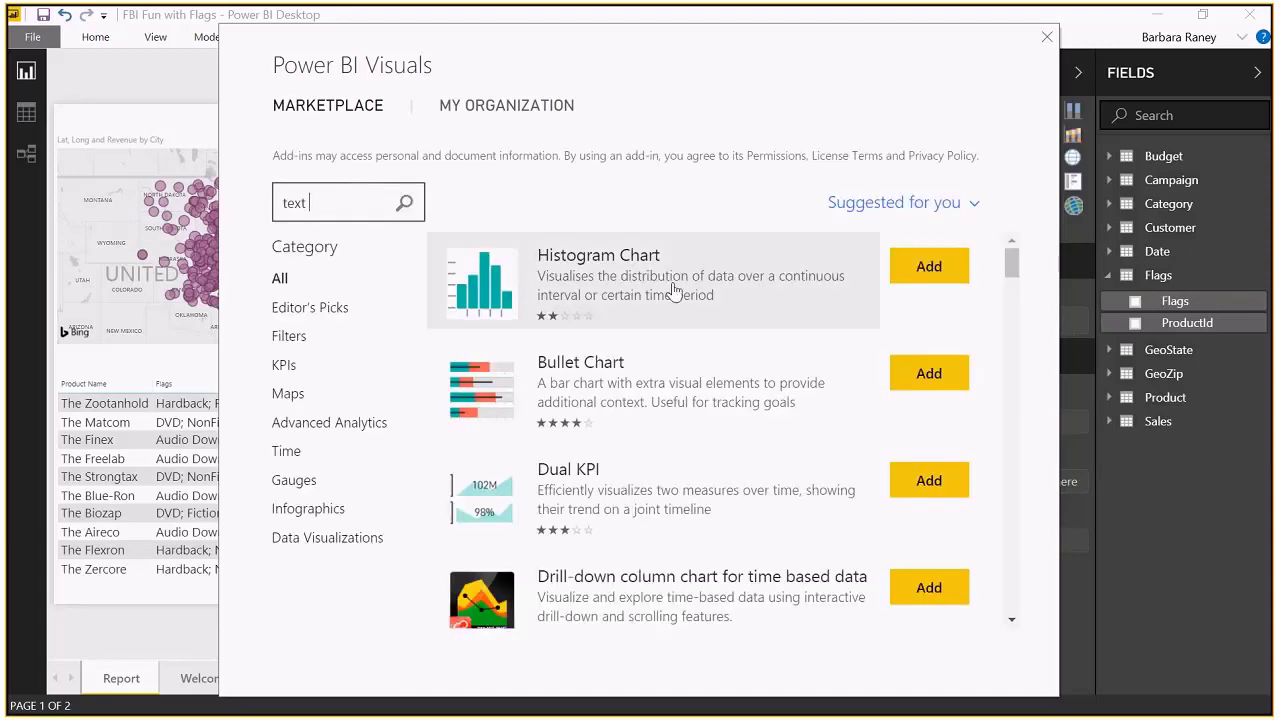
key("Return")
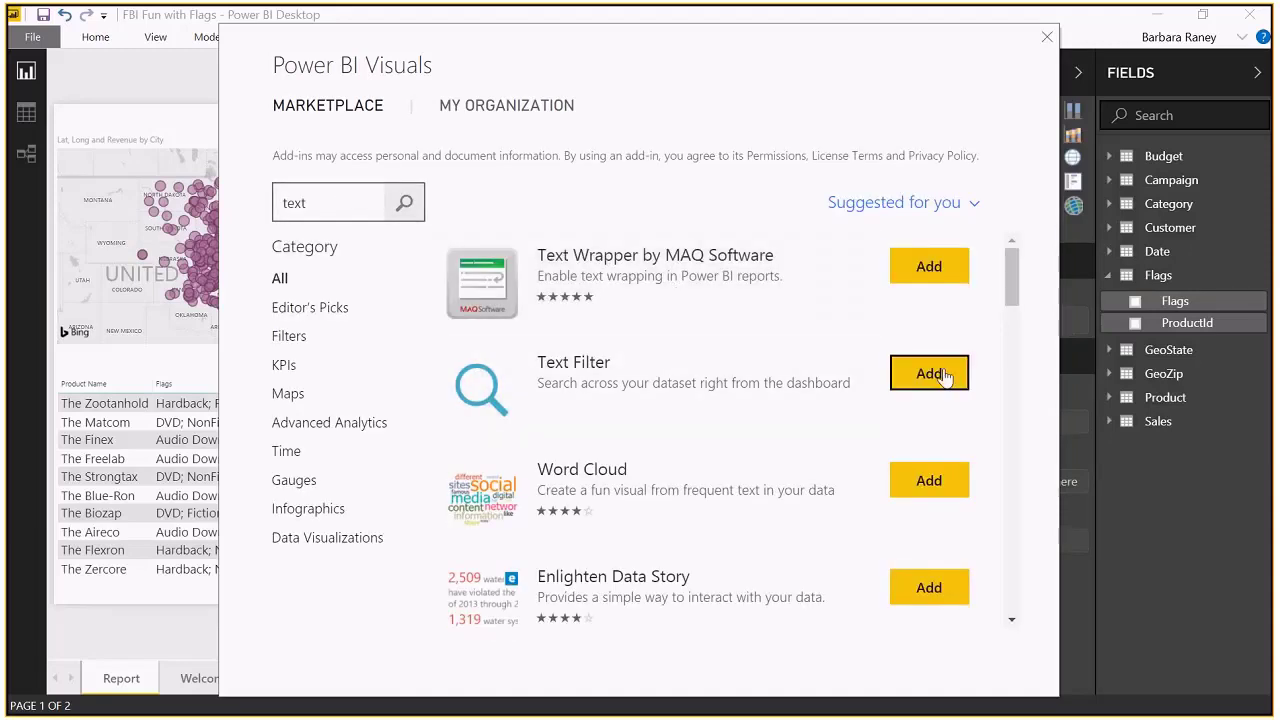
left_click(935, 373)
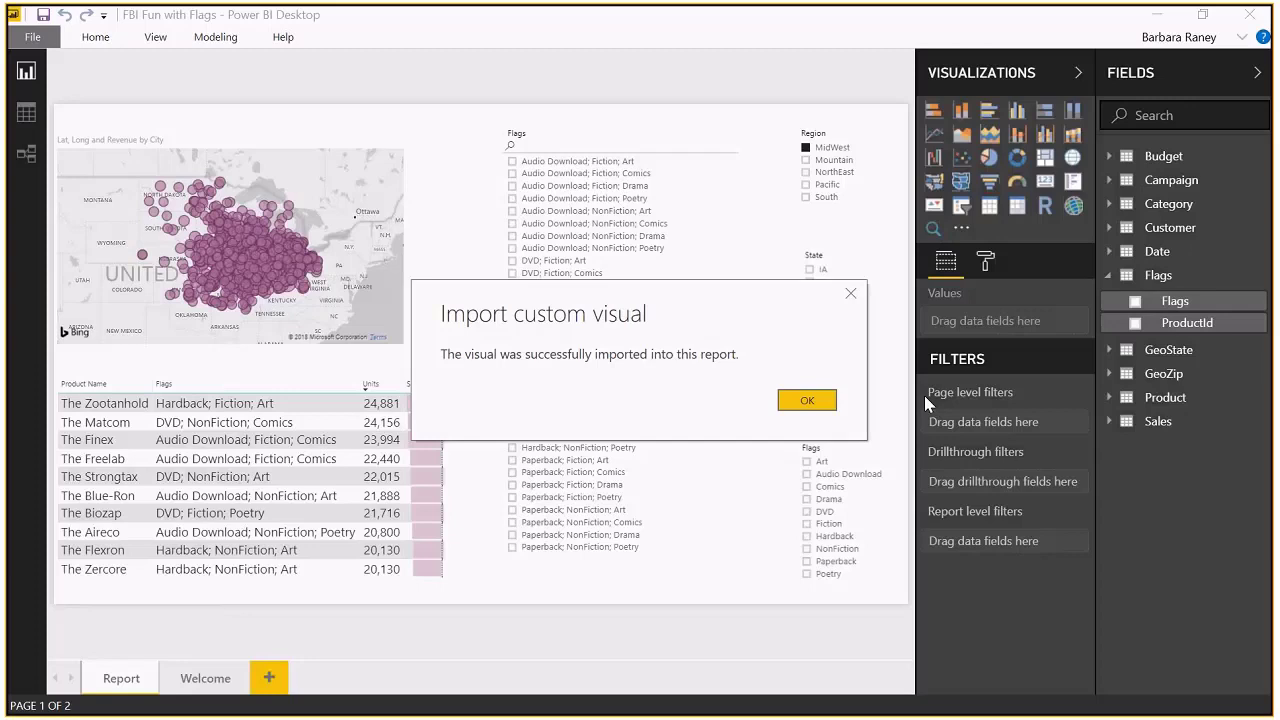
left_click(808, 402)
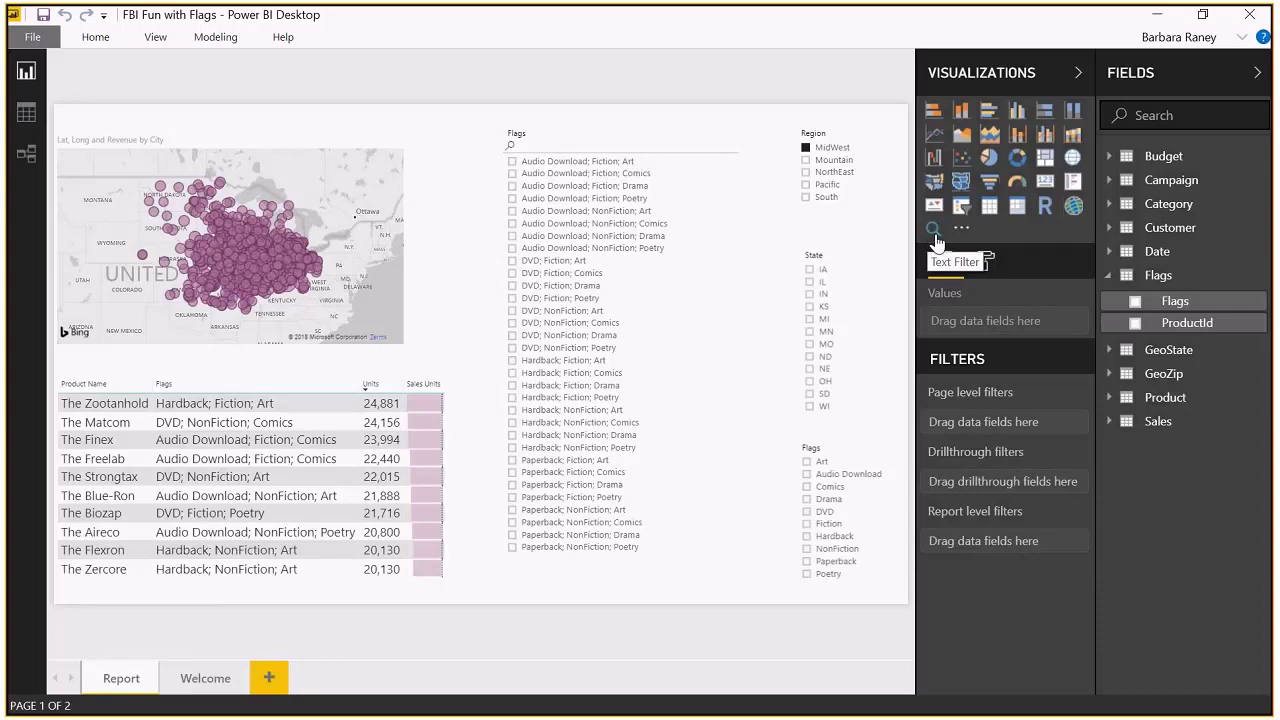
Convert the combined-flags slicer to a Text Filter visual, and shrink it to fit around its search box.
left_click(622, 130)
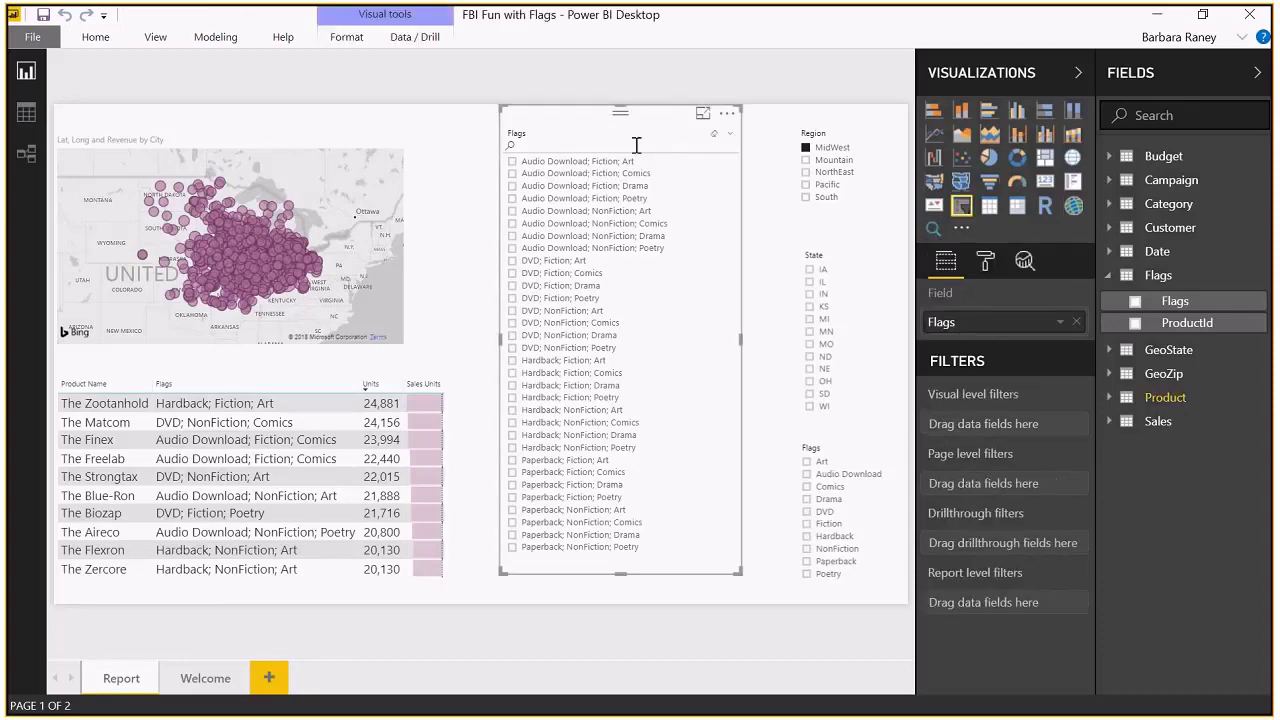
left_click(936, 230)
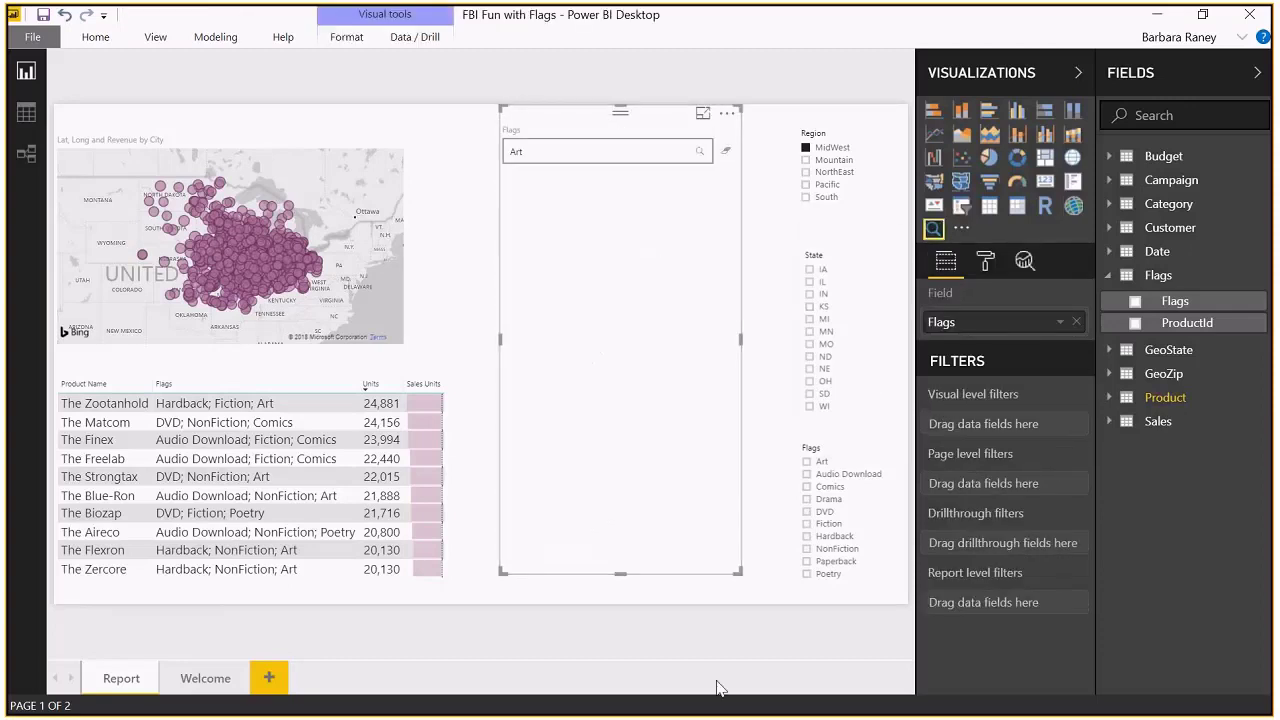
left_click(728, 624)
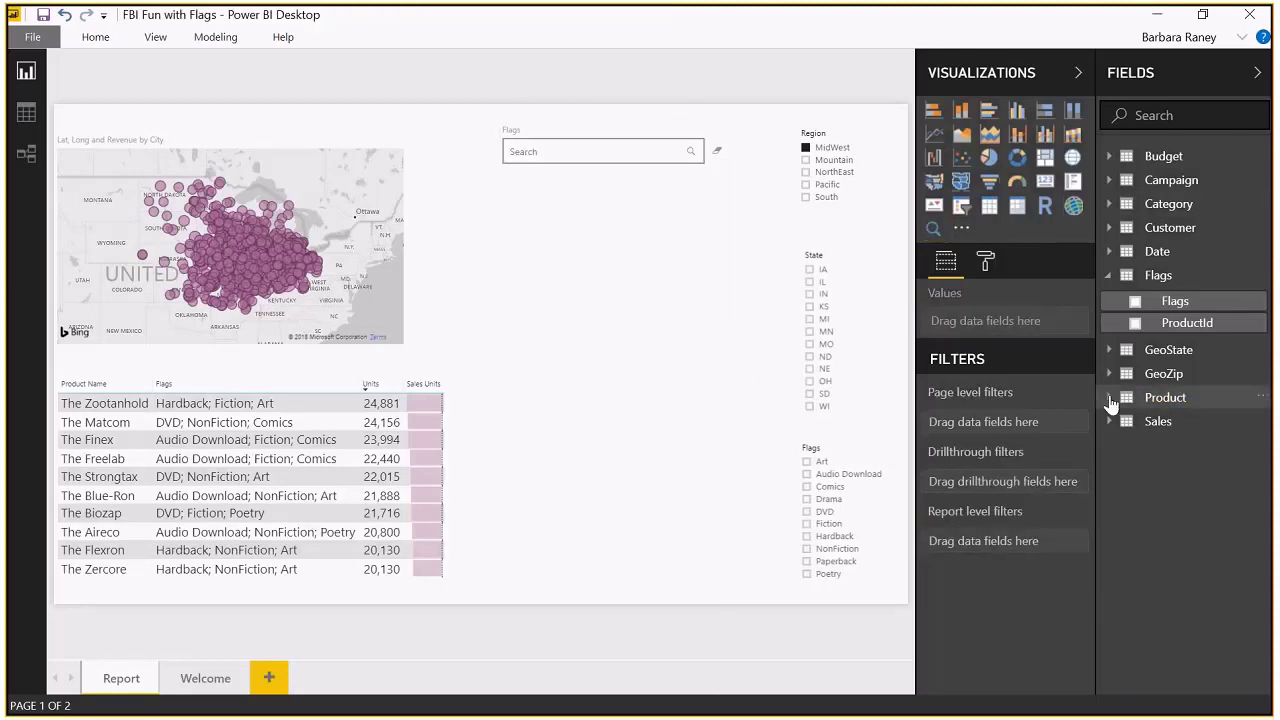
Add the Flags field of the Product table as a table visual below the text filter, and extend it to the page's lower edge.
left_click(1110, 398)
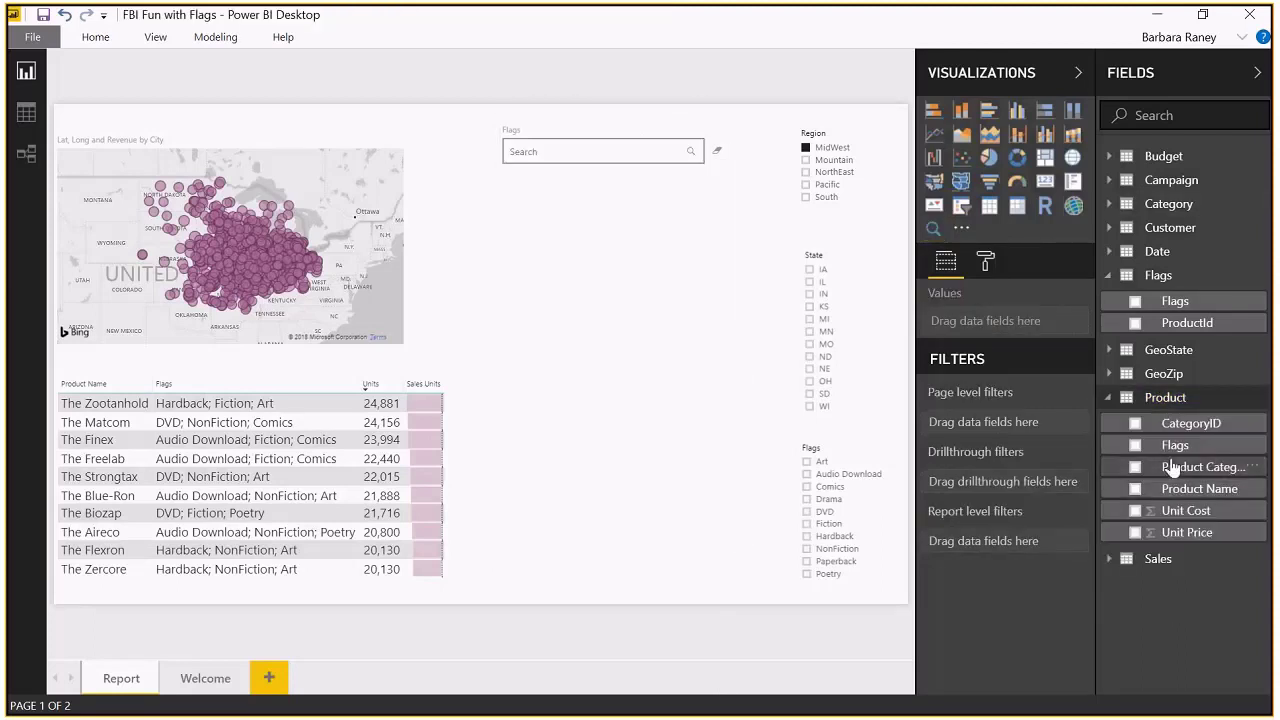
left_click_drag(1175, 447, 680, 491)
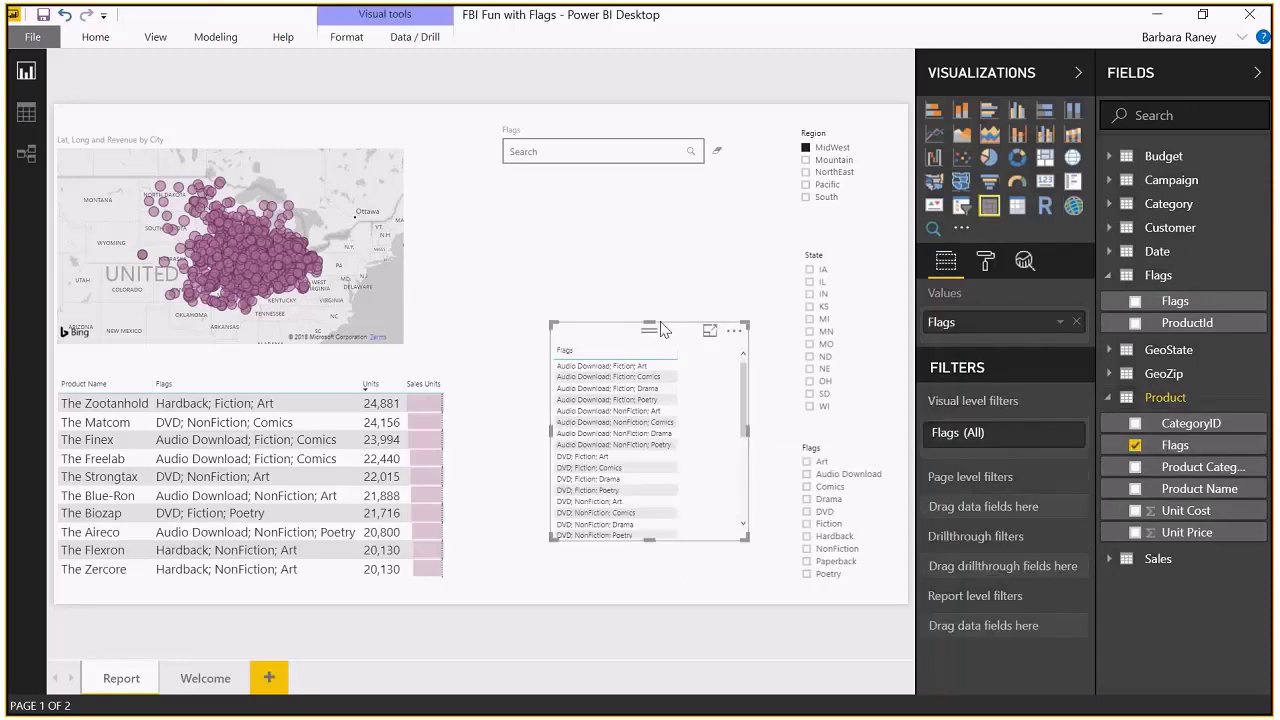
left_click_drag(660, 330, 660, 278)
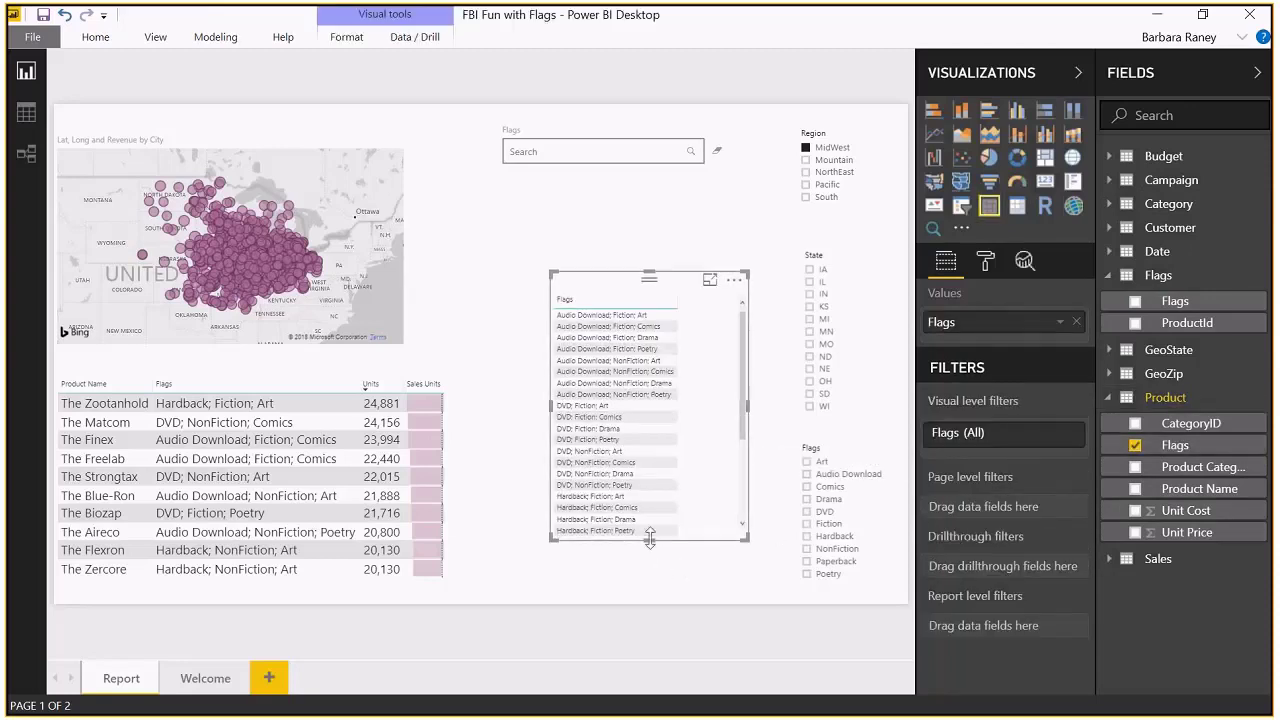
left_click_drag(650, 540, 655, 632)
left_click(655, 632)
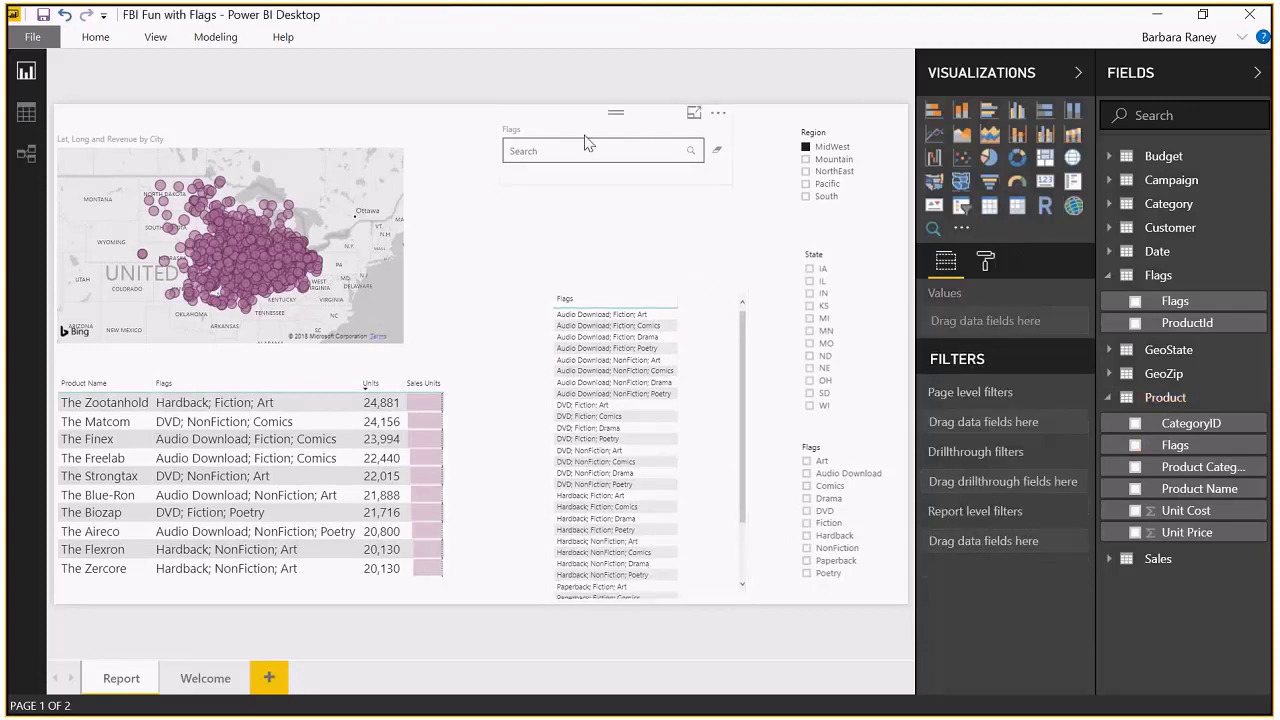
Try filtering the report with "nonfic" in the Flags text filter, and clear the filter again.
left_click(580, 148)
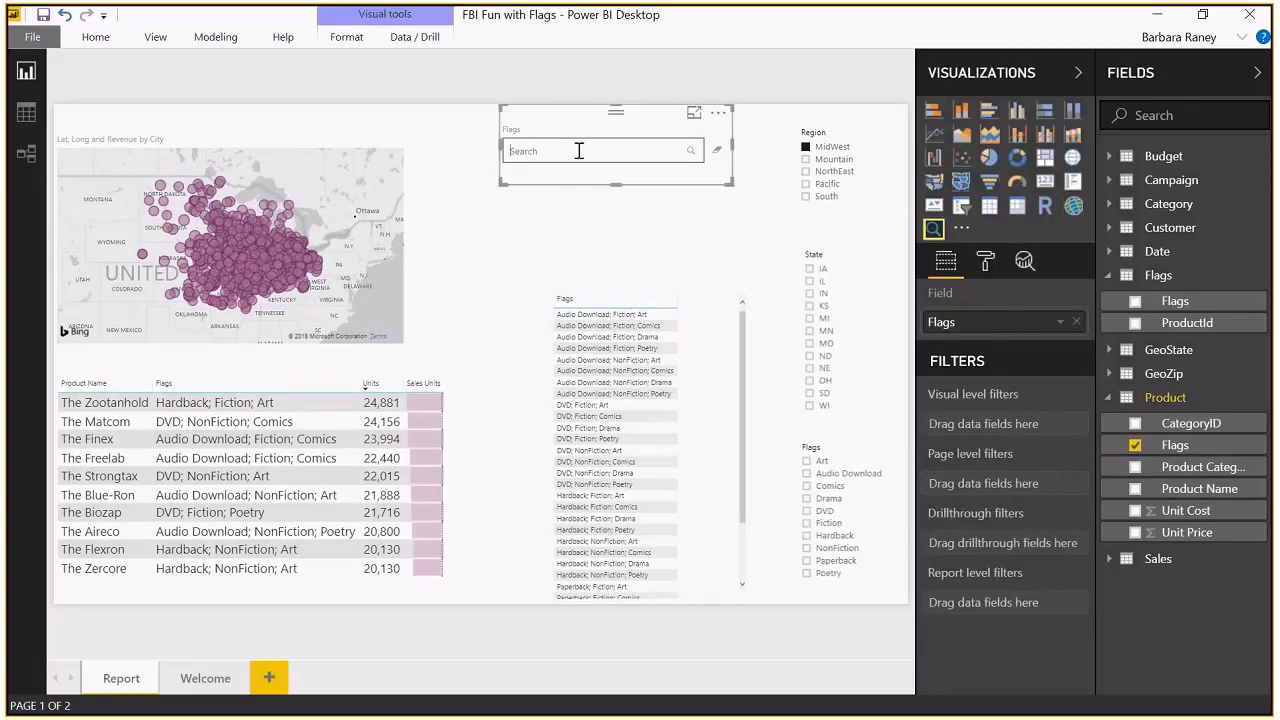
type("nonfic")
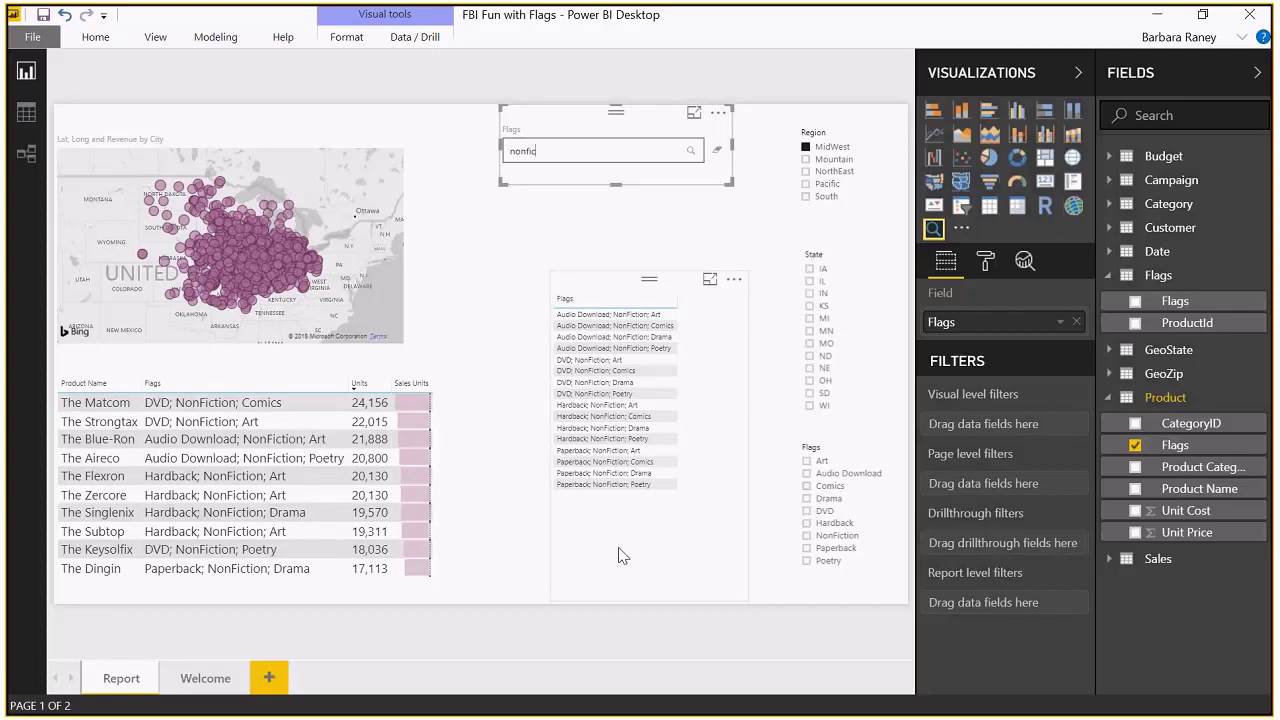
left_click(718, 156)
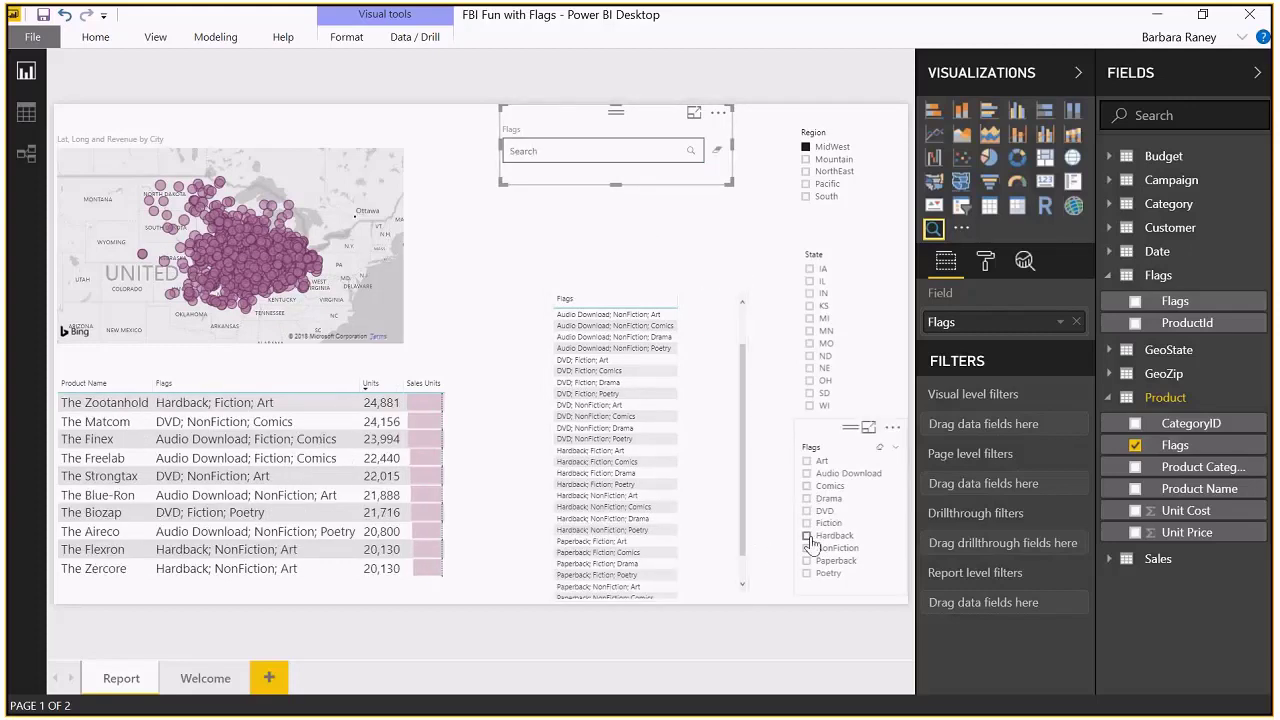
Compare by filtering on NonFiction in the individual-flags slicer, clear that selection, and select the text filter visual.
left_click(807, 548)
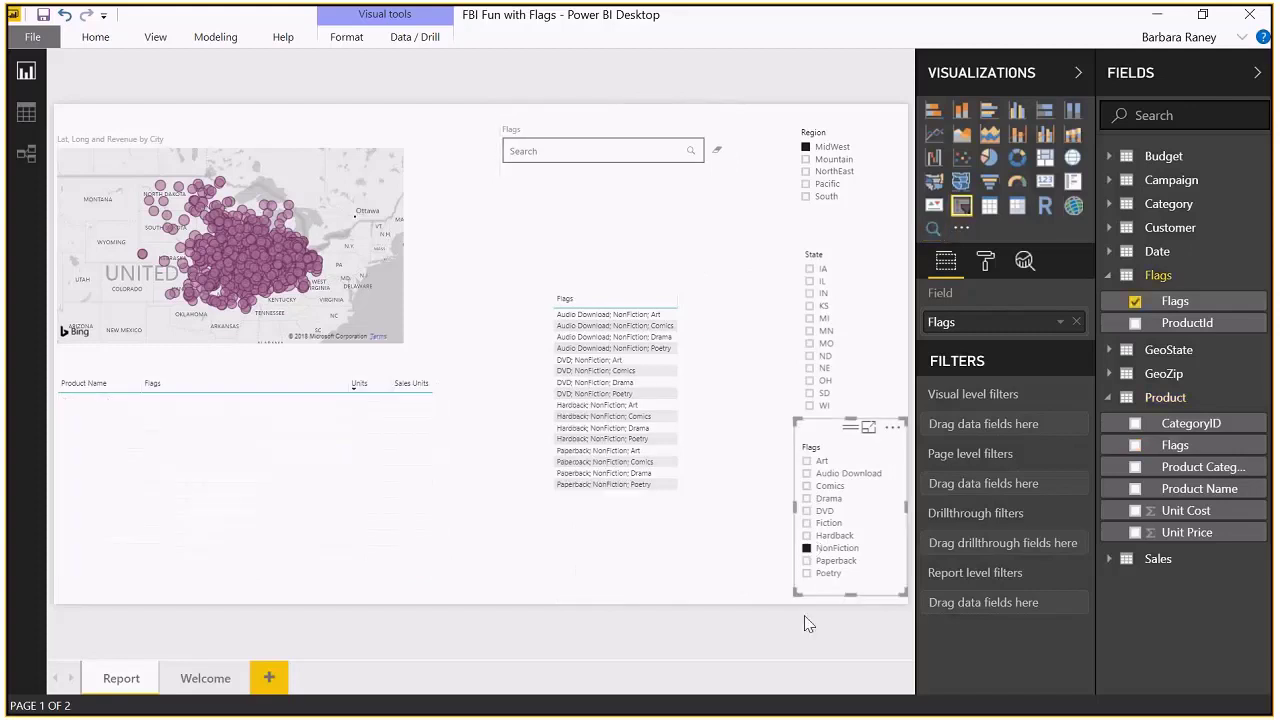
left_click(807, 548)
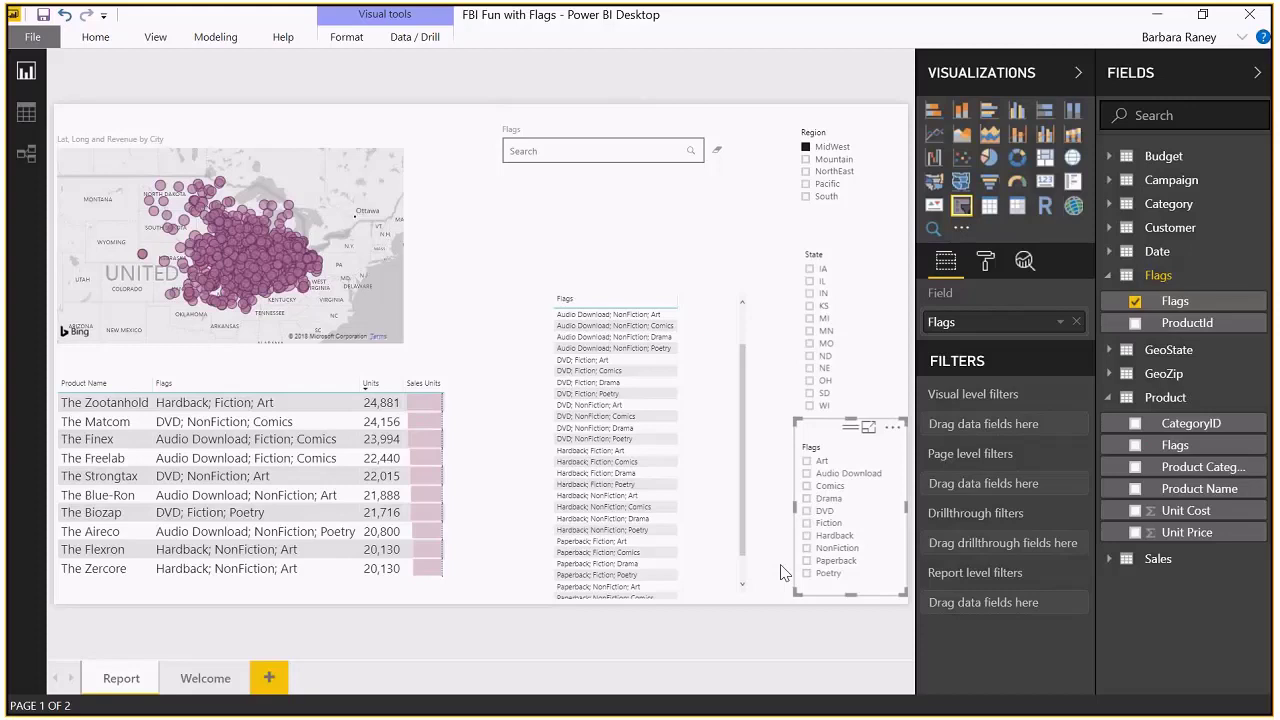
left_click(583, 125)
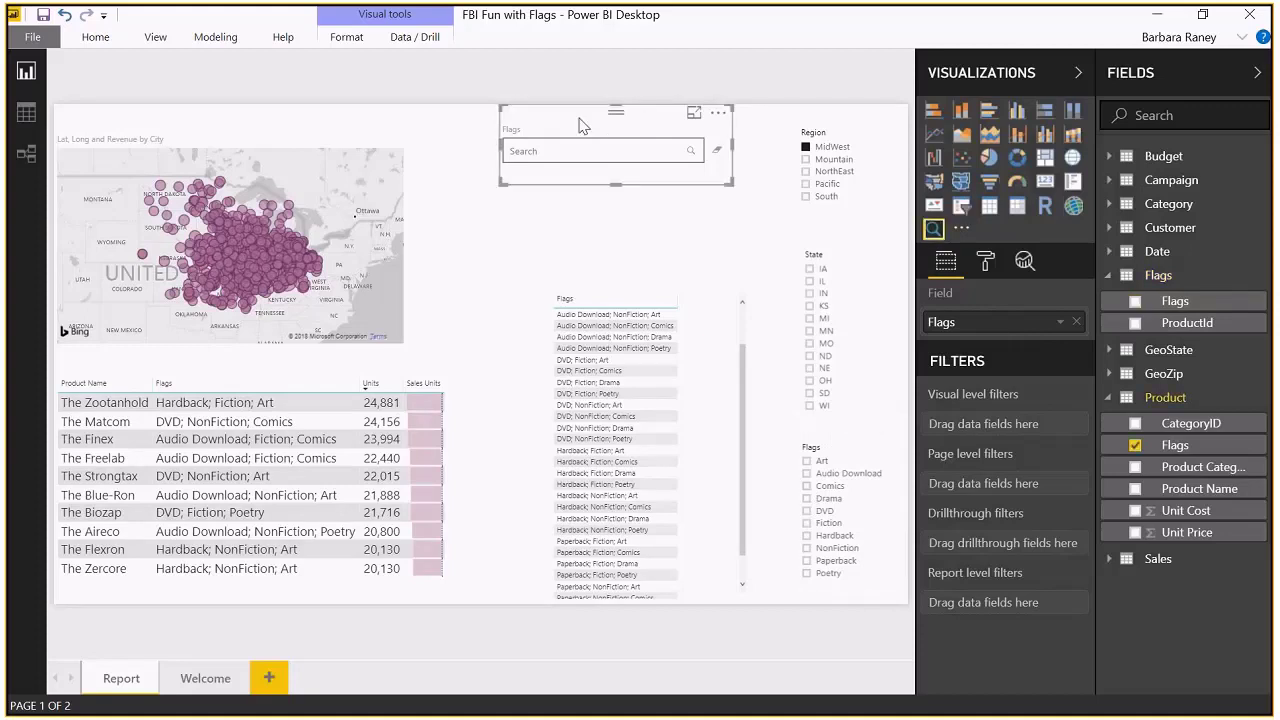